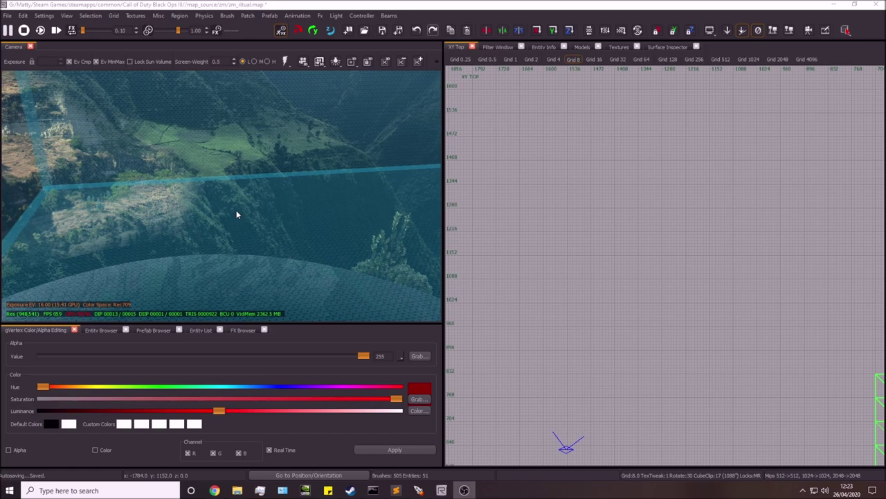
- Draw the first pillar brush 128 units tall and move it to x -1792
scroll(599, 282, "down", 2)
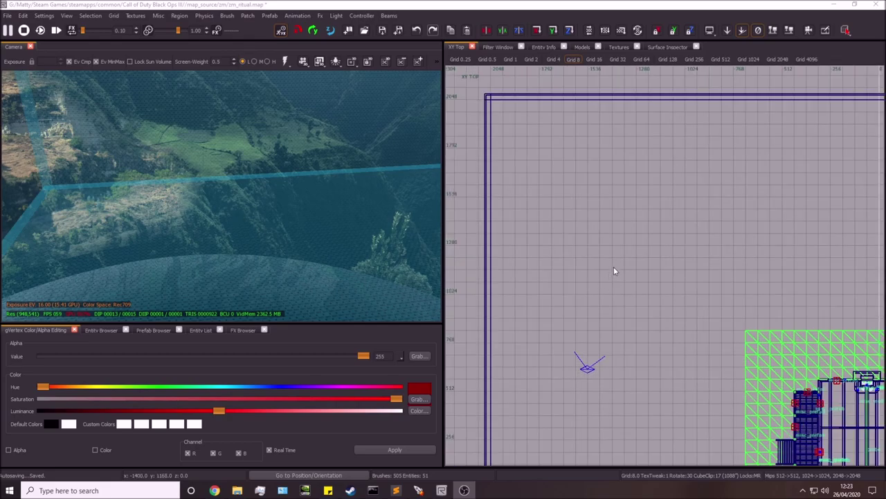
scroll(614, 266, "up", 1)
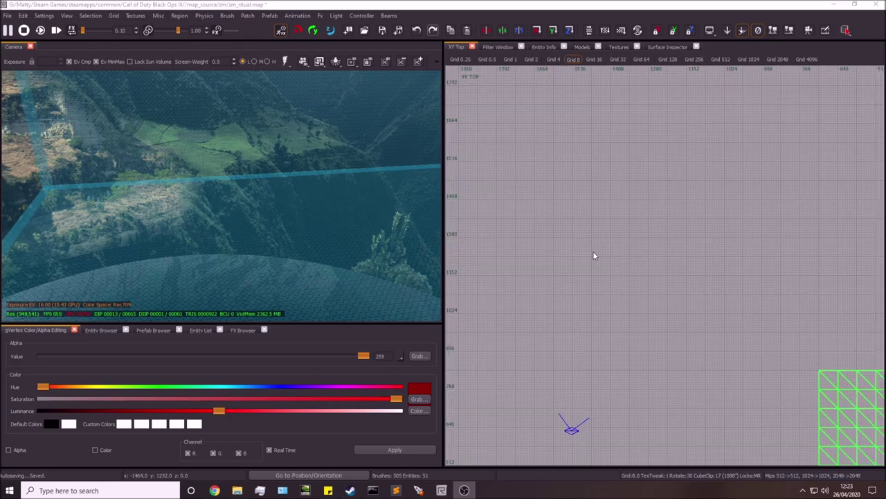
scroll(591, 251, "up", 4)
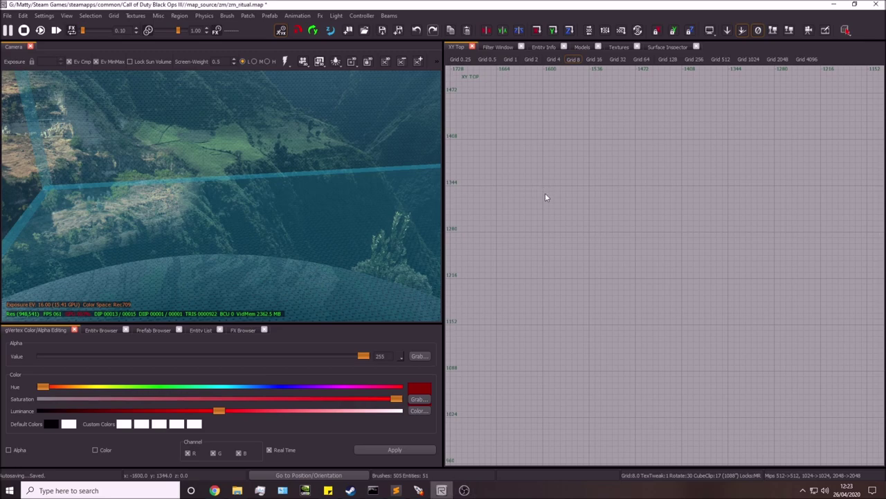
left_click_drag(545, 198, 553, 290)
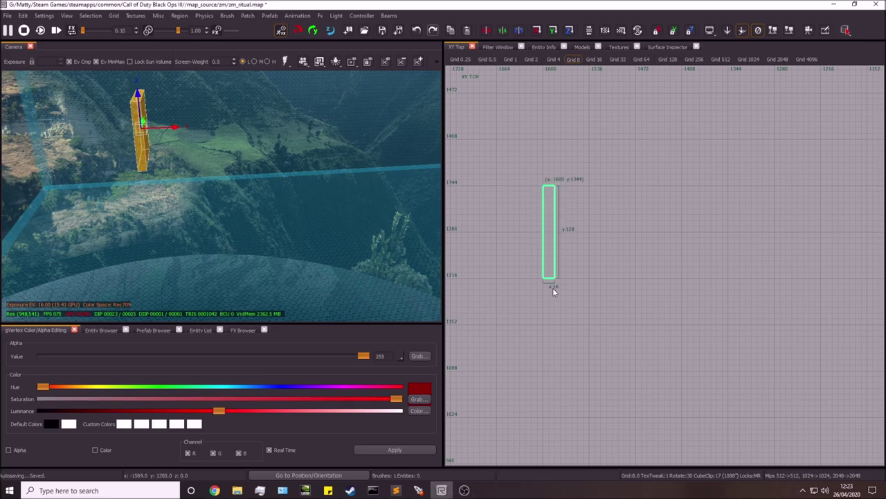
key("ctrl+Tab")
scroll(617, 297, "up", 2)
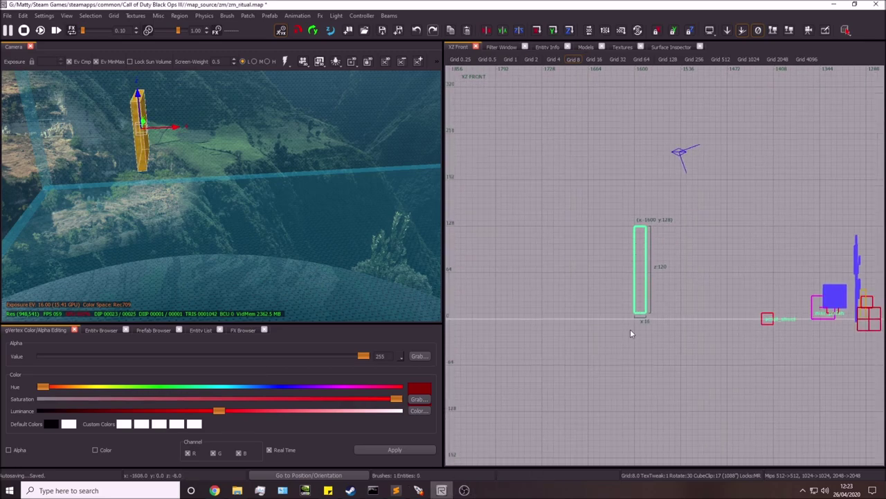
left_click_drag(631, 331, 634, 334)
scroll(644, 308, "down", 2)
scroll(665, 302, "up", 3)
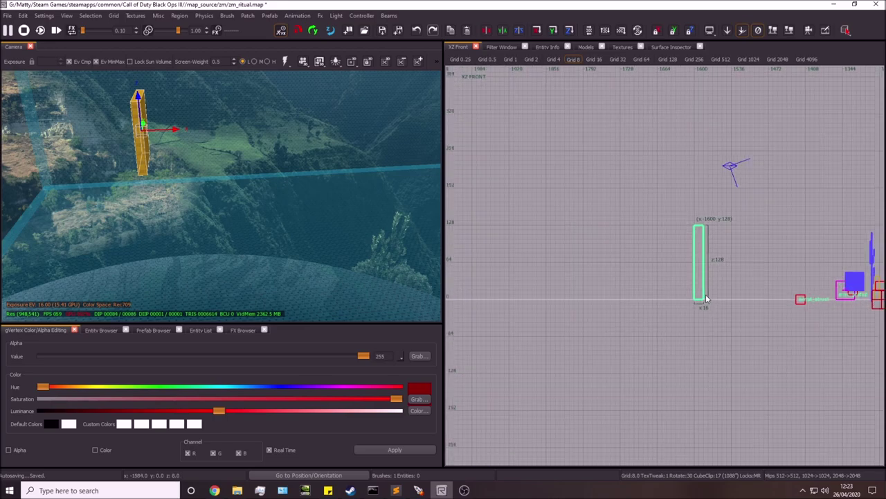
right_click_drag(703, 296, 738, 294)
left_click_drag(745, 286, 607, 286)
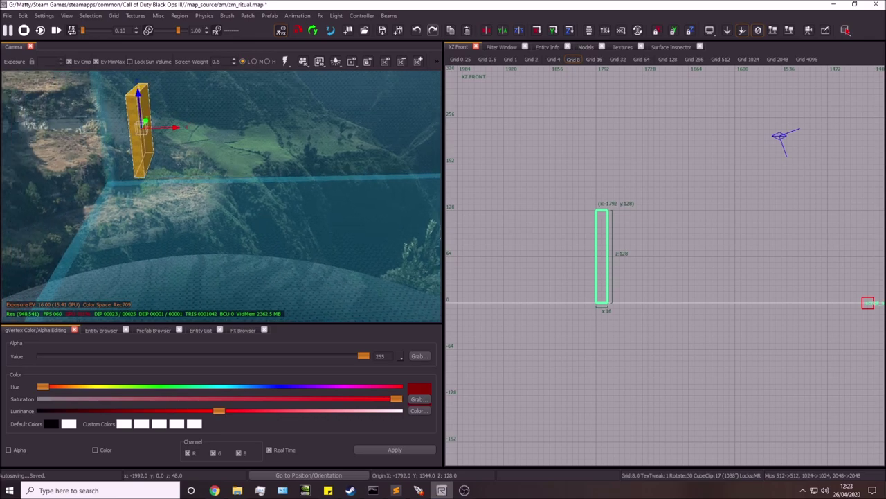
right_click_drag(233, 216, 291, 208)
- Duplicate it into a second pillar at x -1552 and a deck slab across the tops
key("space")
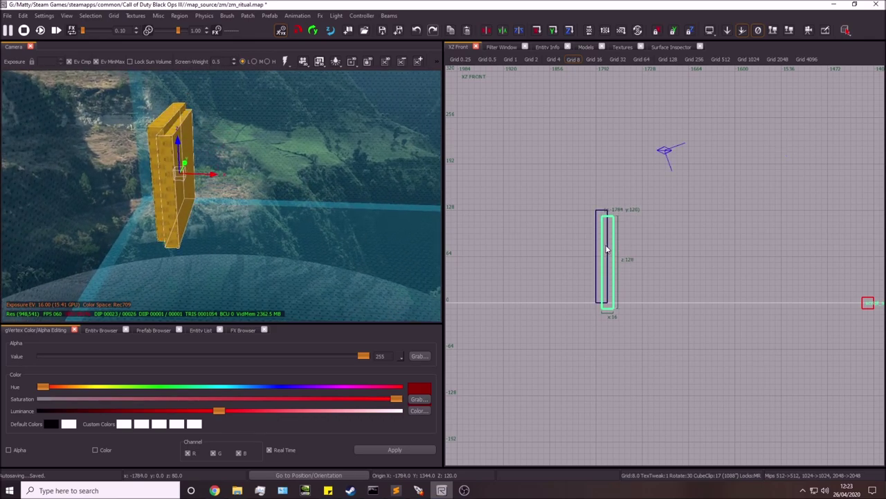
left_click_drag(603, 253, 772, 245)
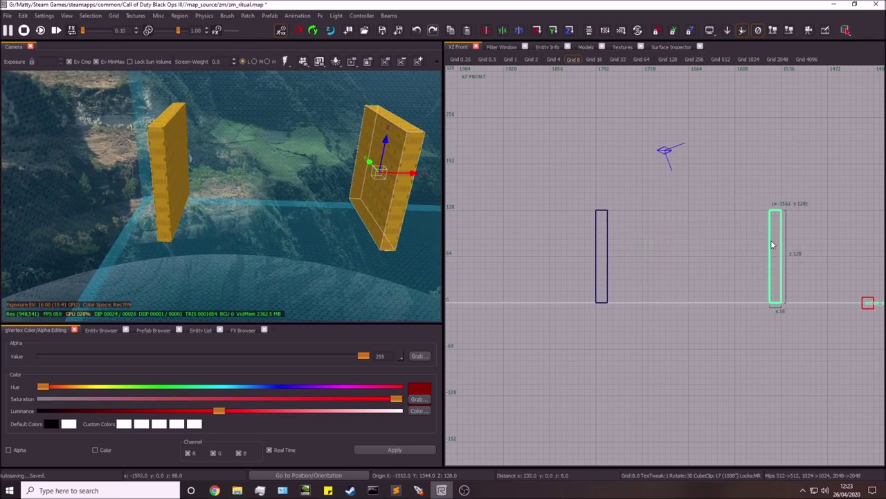
right_click_drag(773, 245, 753, 271)
key("space")
mouse_move(754, 264)
left_mouse_down()
mouse_move(760, 271)
mouse_move(561, 313)
mouse_move(583, 337)
mouse_move(637, 235)
left_mouse_up()
key("Escape")
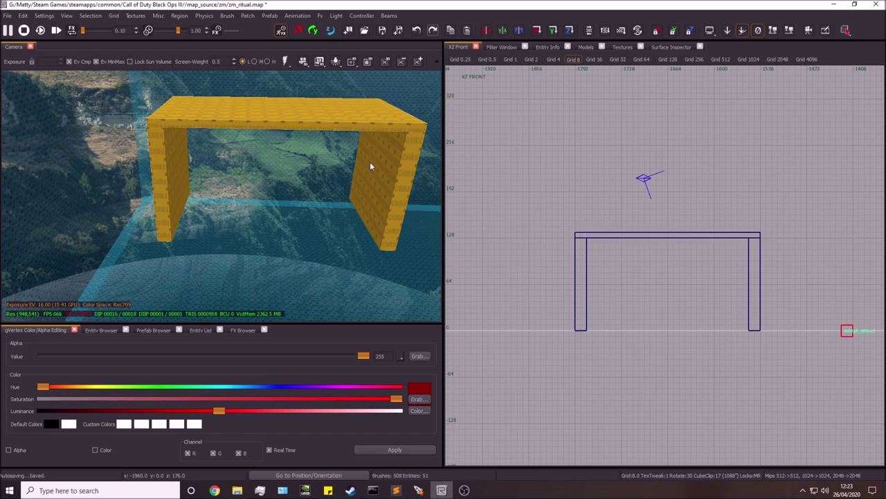
- Widen the right pillar to 48 units and widen the left pillar outward
left_click(370, 166, "shift")
right_click_drag(598, 243, 587, 243)
left_click_drag(588, 243, 622, 248)
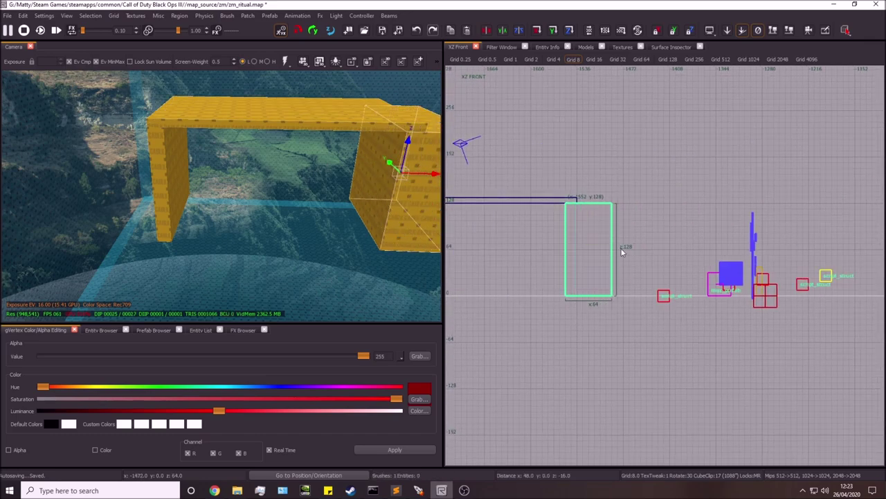
right_click_drag(632, 249, 880, 272)
key("Escape")
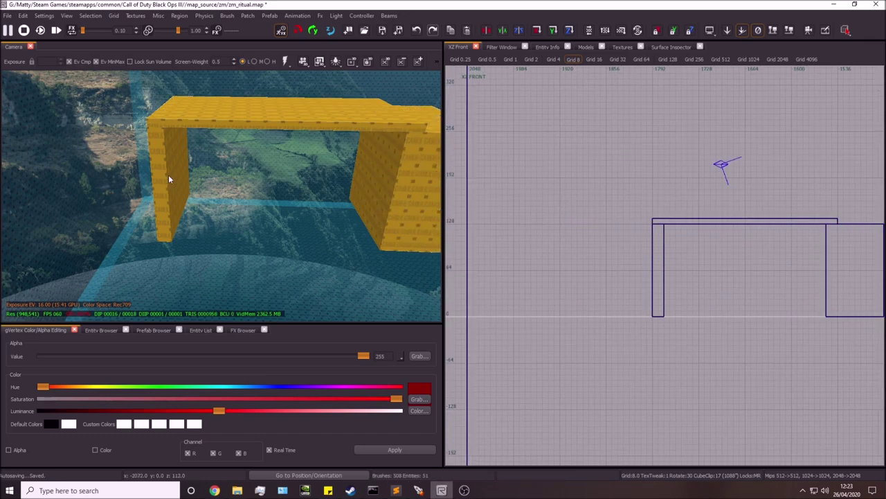
left_click(168, 179, "shift")
mouse_move(571, 263)
left_mouse_down()
mouse_move(535, 266)
mouse_move(544, 271)
left_mouse_up()
key("Escape")
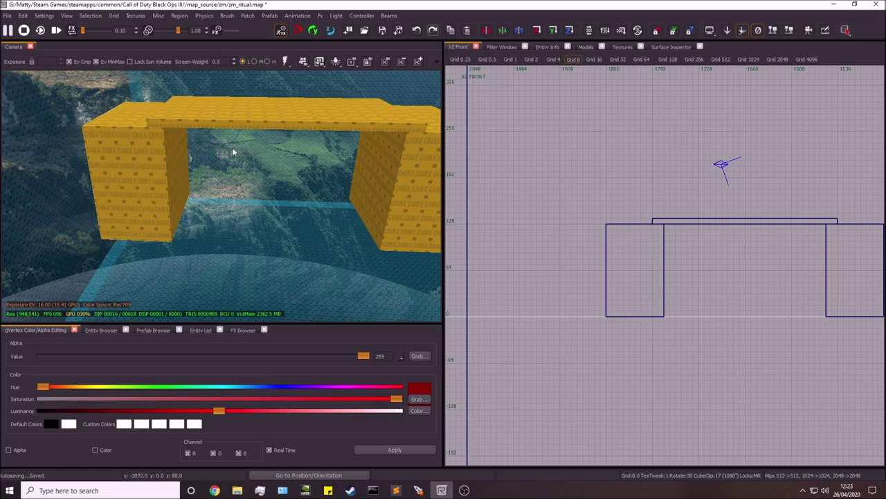
- Lengthen both ends of the deck slab so it overhangs the pillars
left_click(236, 118, "shift")
left_click_drag(627, 221, 608, 227)
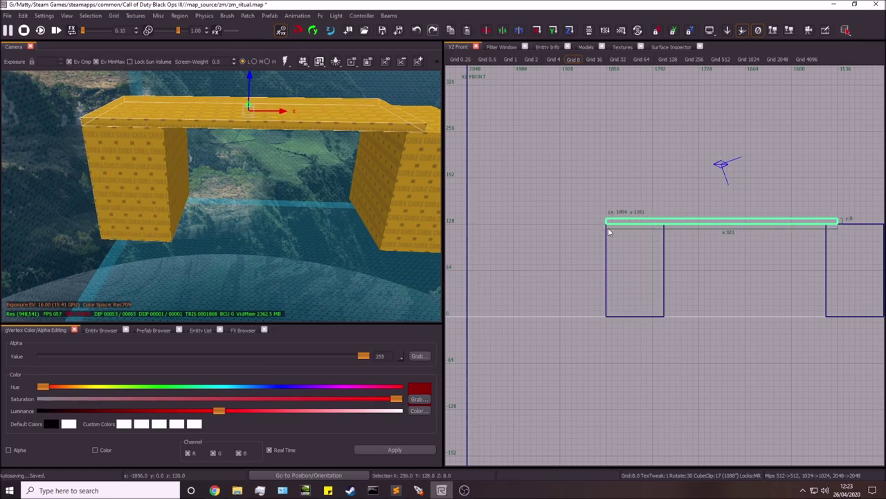
key("ctrl+Tab")
left_click_drag(697, 222, 767, 217)
key("ctrl+Tab")
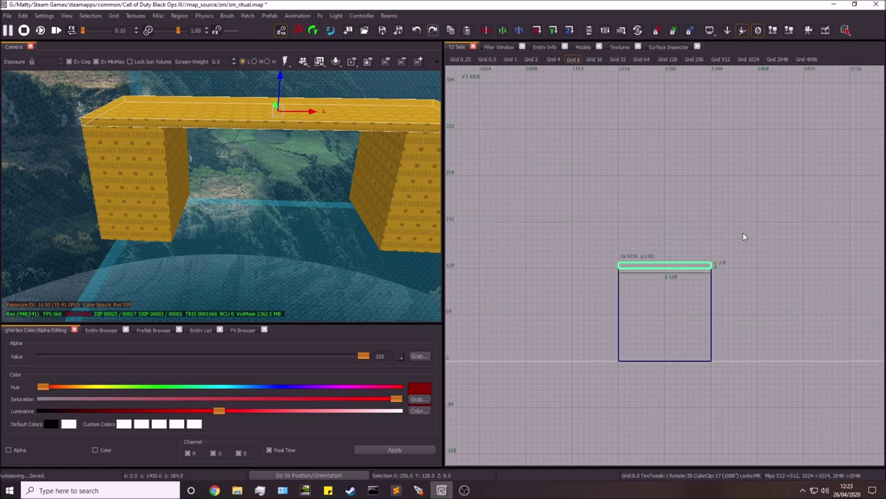
- Shape a slab copy into a 32-high wall on the deck's left edge and copy it to the right edge
scroll(744, 237, "up", 2)
mouse_move(672, 265)
left_mouse_down()
mouse_move(676, 291)
mouse_move(665, 258)
left_mouse_up()
mouse_move(736, 238)
left_mouse_down()
mouse_move(555, 158)
mouse_move(546, 184)
left_mouse_up()
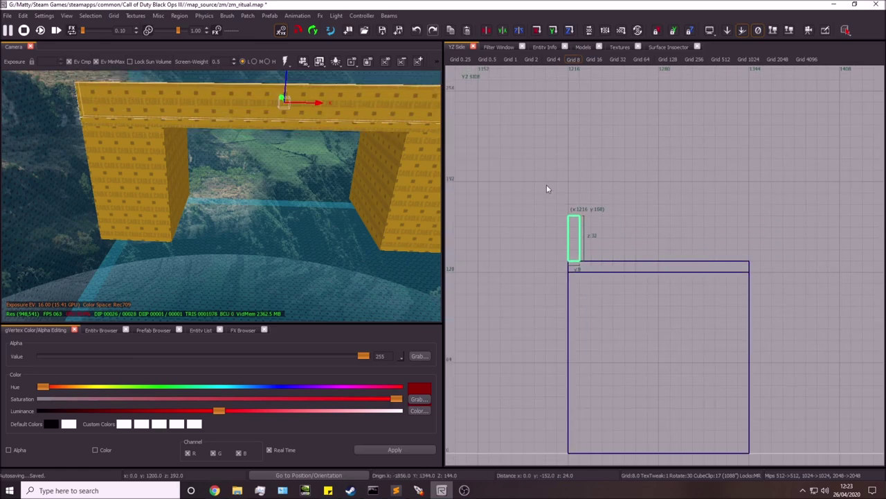
key("space")
left_click_drag(586, 225, 755, 233)
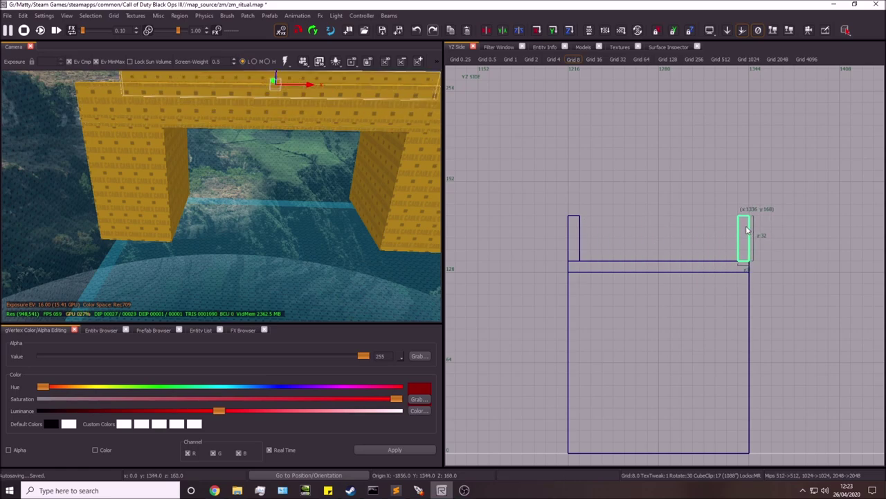
key("Escape")
right_click_drag(307, 162, 222, 196)
mouse_move(275, 149)
right_mouse_down()
mouse_move(263, 166)
mouse_move(100, 149)
right_mouse_up()
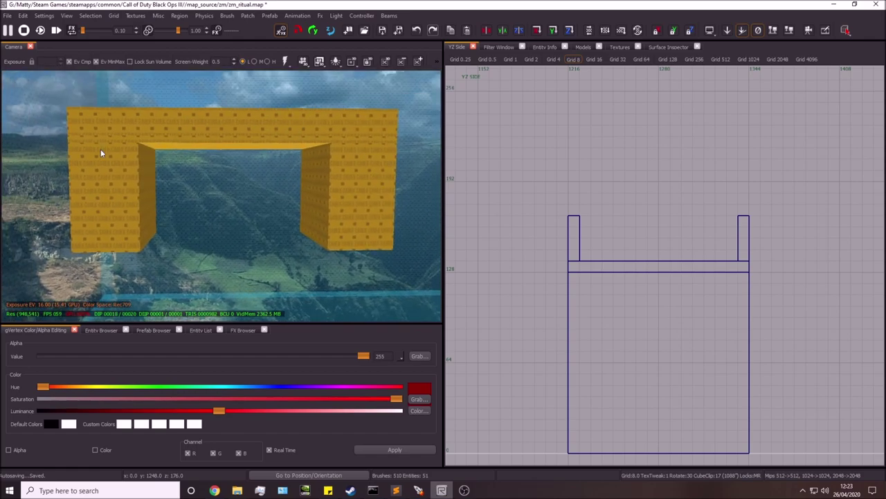
scroll(736, 283, "down", 3)
scroll(641, 253, "down", 1)
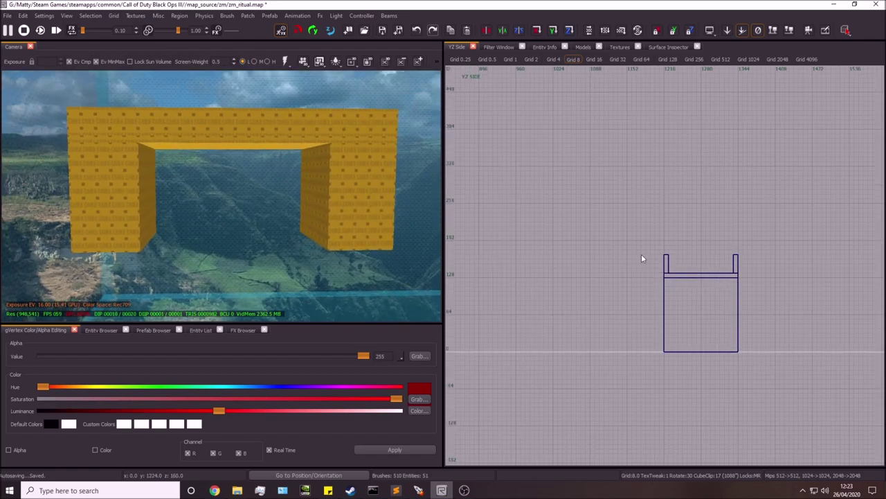
- Duplicate the deck, narrow the copy to 224 units and lower it to z 104 between the pillars
left_click(301, 144)
scroll(704, 280, "up", 4)
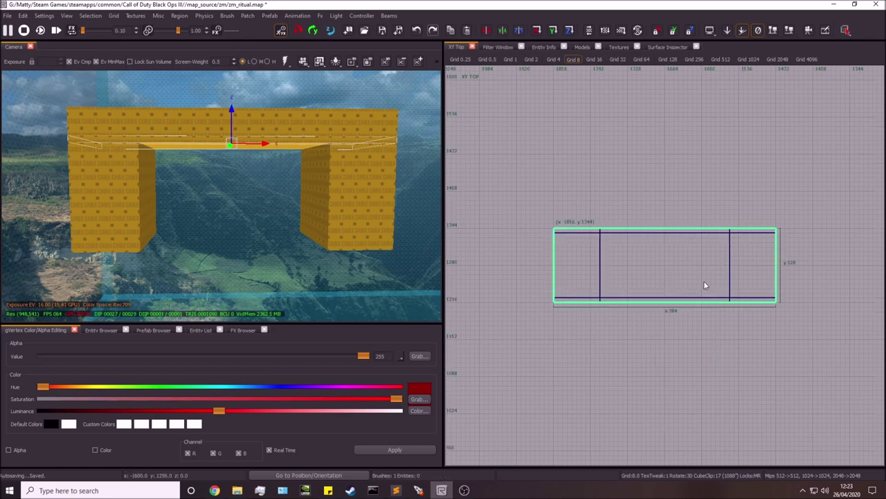
scroll(704, 281, "down", 4)
key("ctrl+Tab")
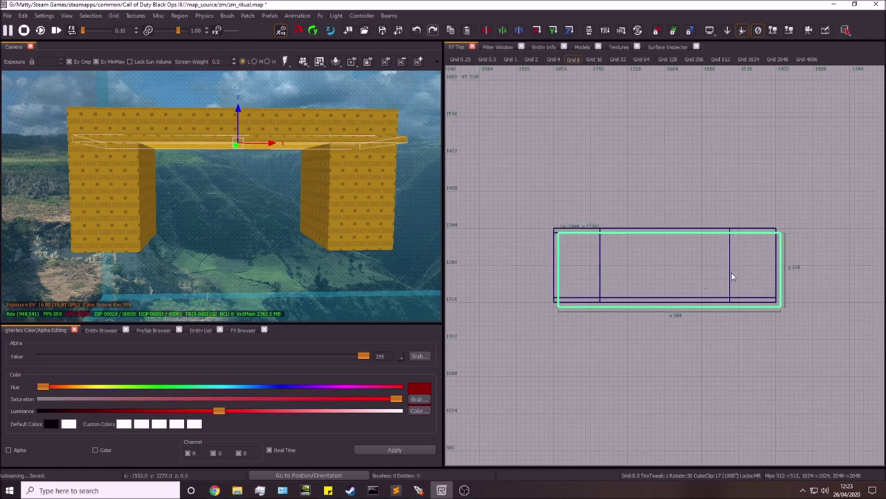
left_click_drag(731, 272, 680, 270)
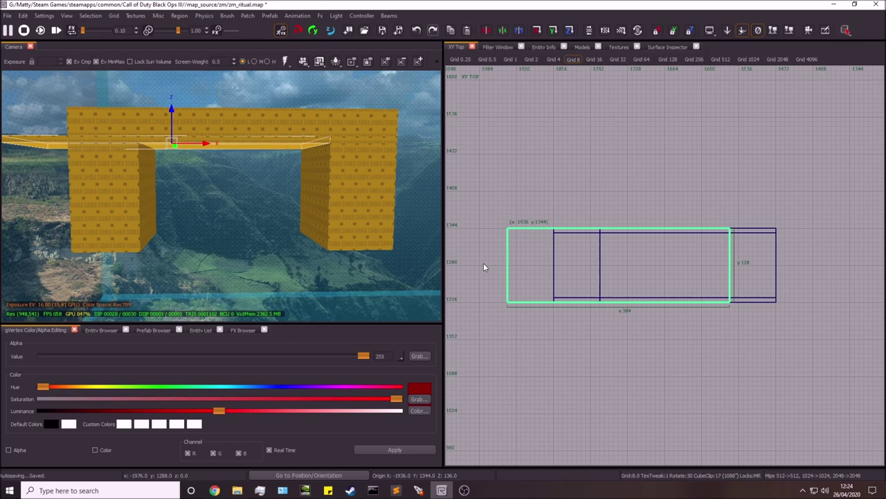
left_click_drag(484, 263, 573, 268)
key("ctrl+Tab")
scroll(709, 270, "up", 2)
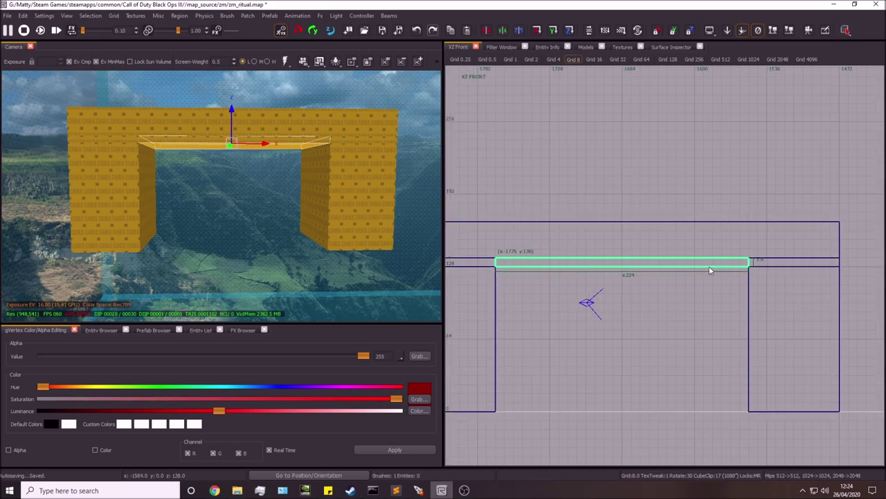
left_click_drag(711, 265, 711, 305)
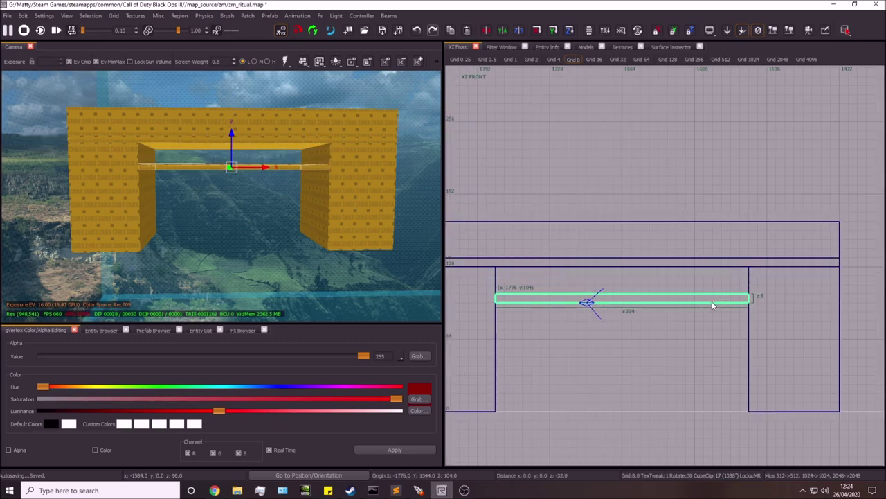
key("ctrl+Tab")
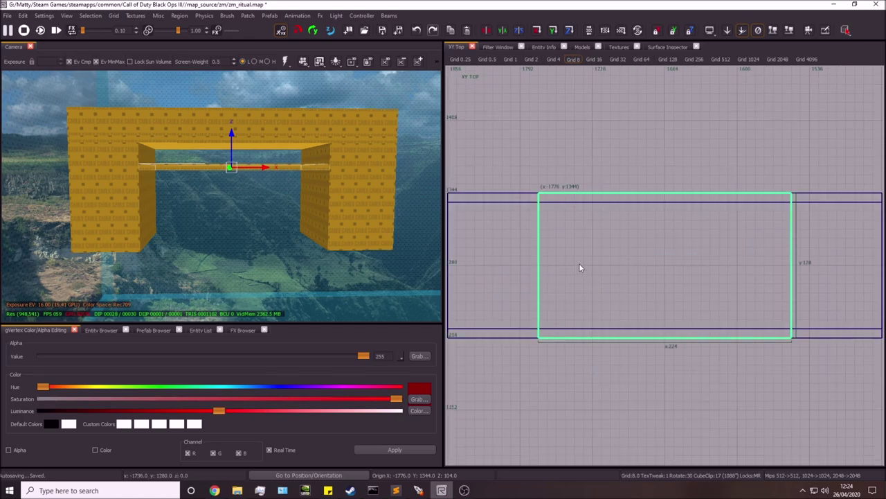
- Create a simple patch mesh across the gap, choosing its density in the Patch Density dialog
left_click(248, 16)
mouse_move(256, 25)
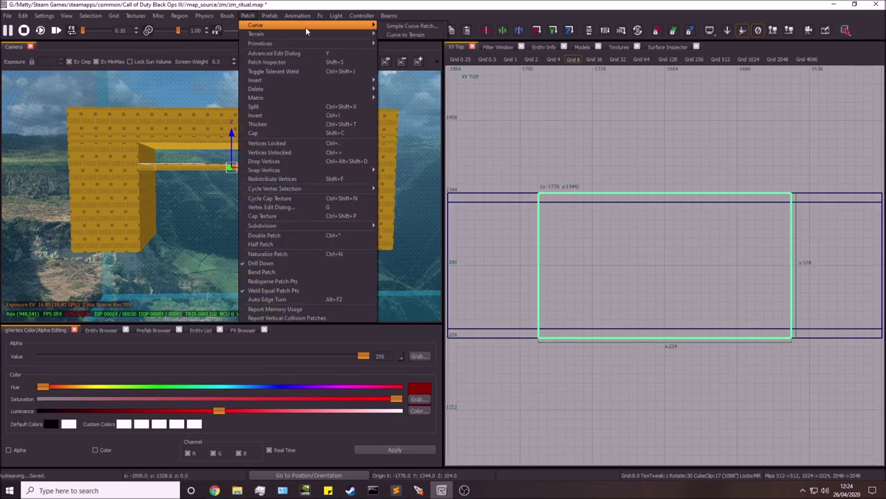
left_click(392, 28)
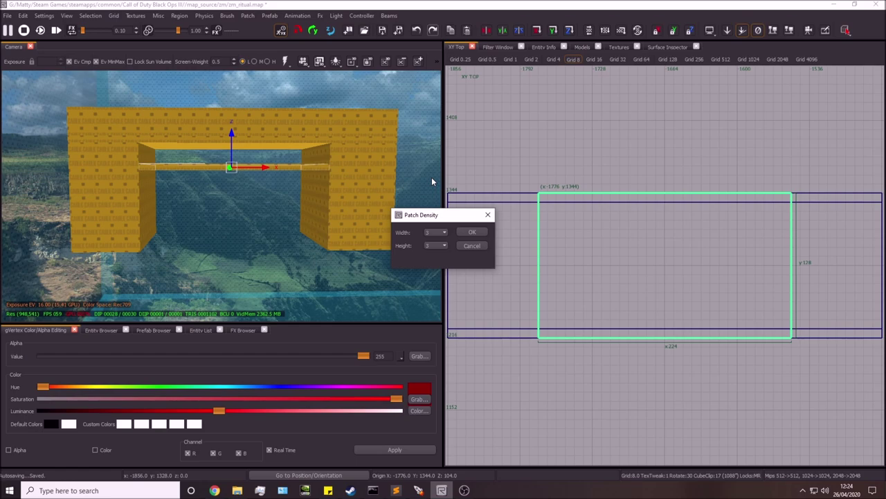
left_click(431, 246)
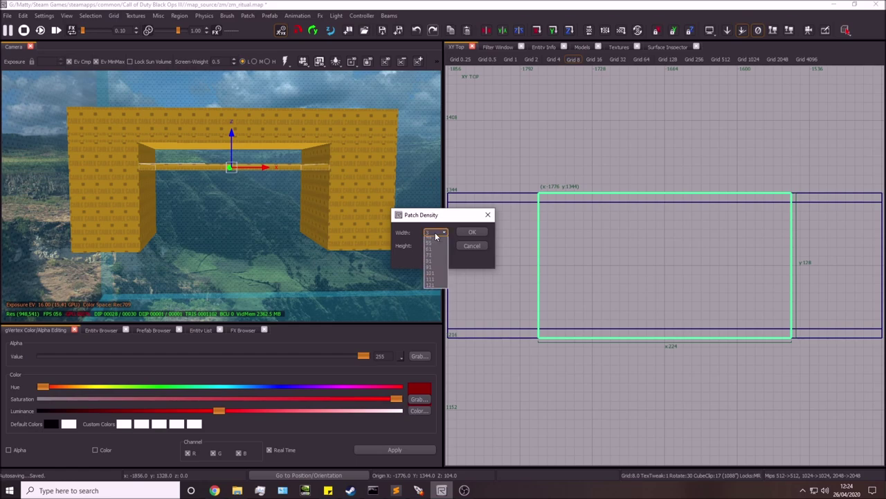
left_click(431, 248)
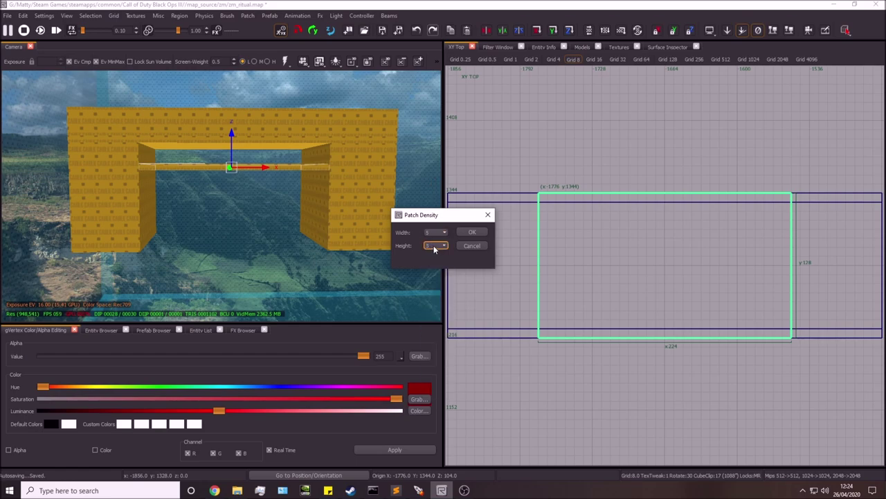
left_click(472, 232)
key("ctrl+Tab")
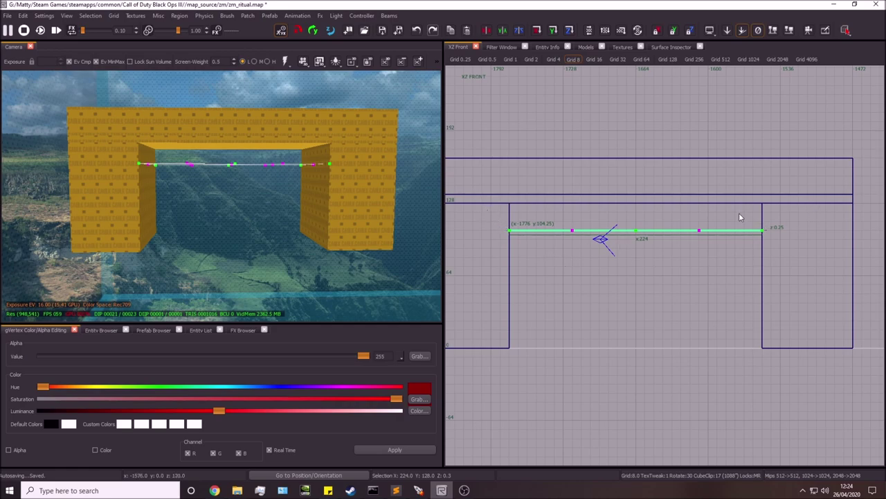
- Pull the patch ends down, raise its centre and round both sides into an arch, undoing the extra stretch
mouse_move(743, 214)
left_mouse_down()
mouse_move(788, 278)
mouse_move(786, 301)
left_mouse_up()
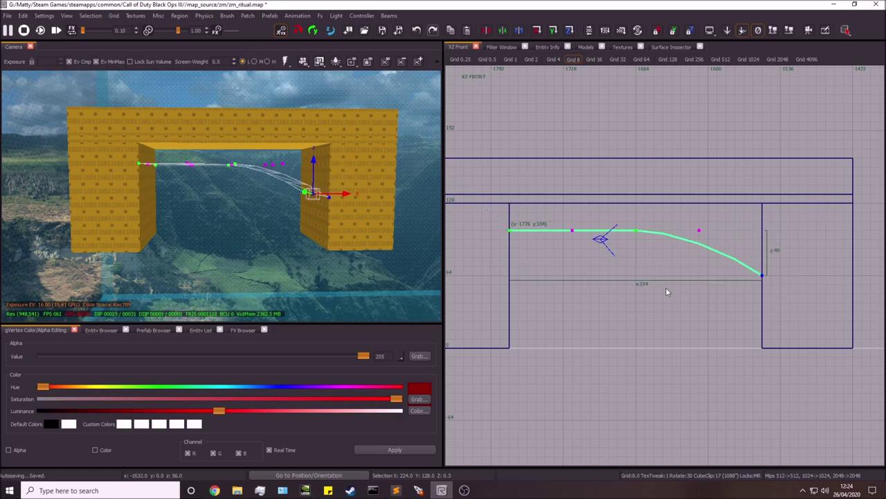
mouse_move(479, 199)
left_mouse_down()
mouse_move(524, 258)
mouse_move(521, 291)
left_mouse_up()
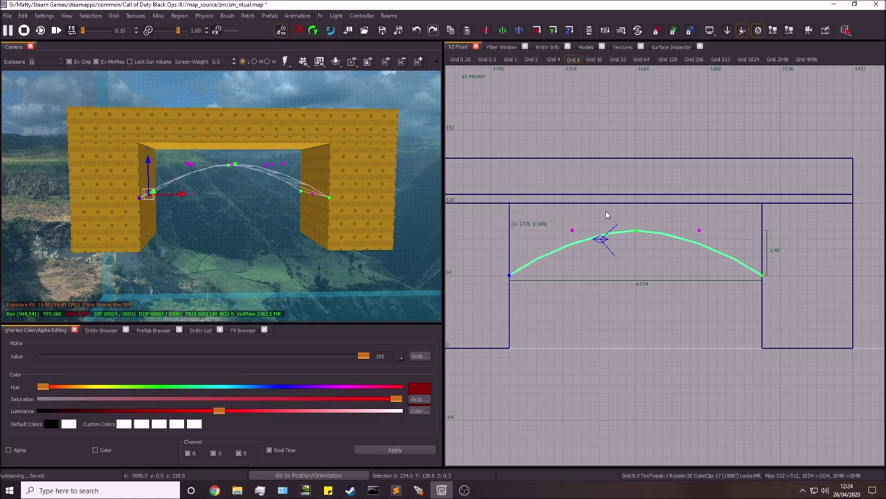
mouse_move(614, 212)
left_mouse_down()
mouse_move(643, 261)
mouse_move(648, 238)
left_mouse_up()
right_click_drag(129, 196, 139, 207)
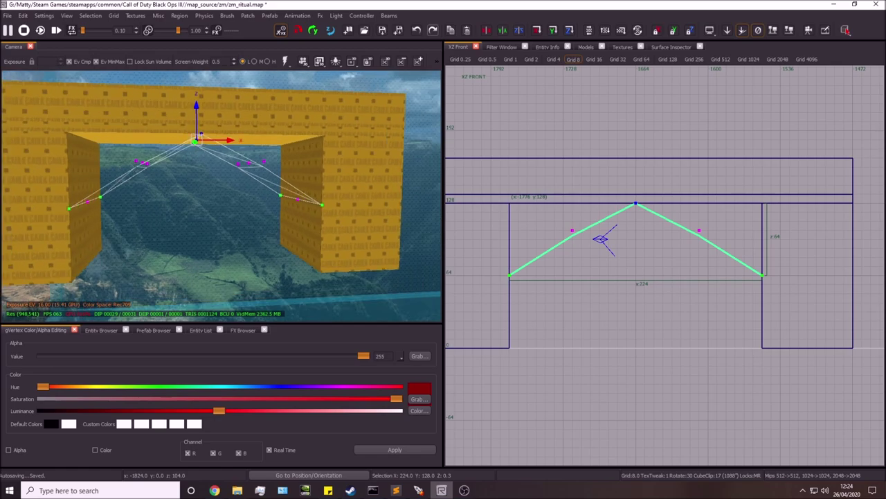
right_click_drag(201, 194, 208, 204)
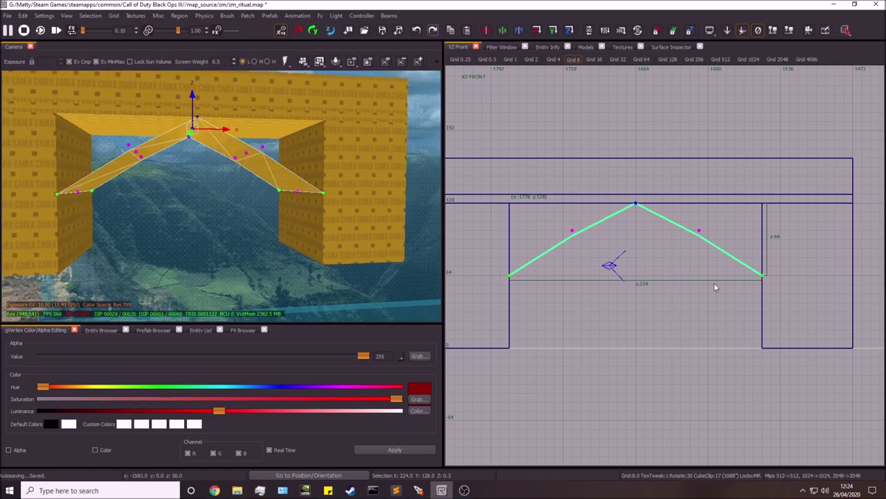
mouse_move(562, 215)
left_mouse_down()
mouse_move(588, 245)
mouse_move(561, 249)
mouse_move(524, 236)
left_mouse_up()
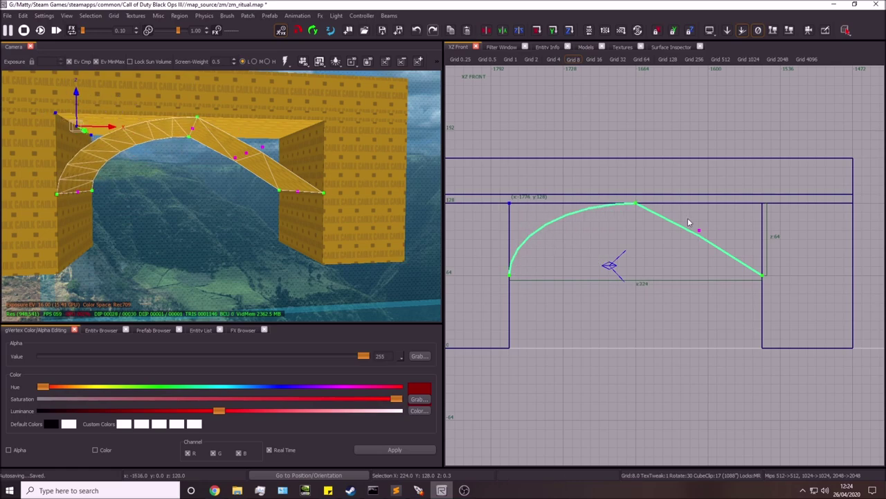
left_click_drag(699, 230, 762, 223)
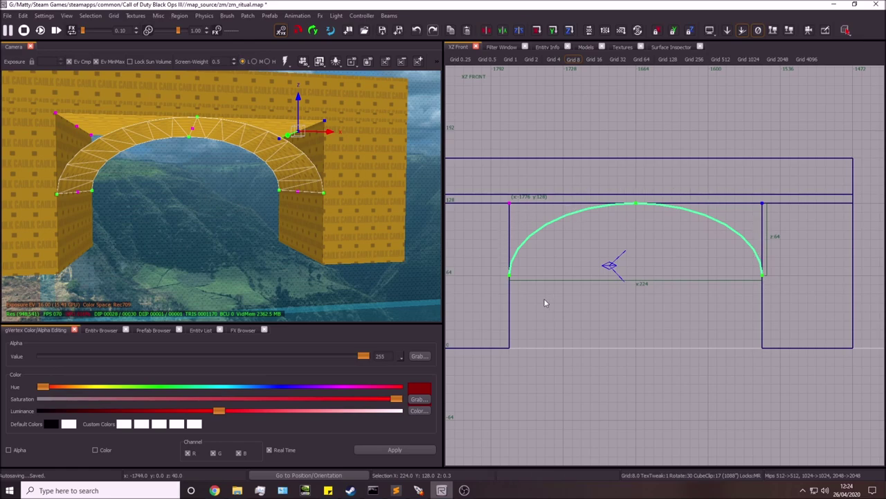
mouse_move(499, 260)
left_mouse_down()
mouse_move(782, 291)
mouse_move(780, 347)
left_mouse_up()
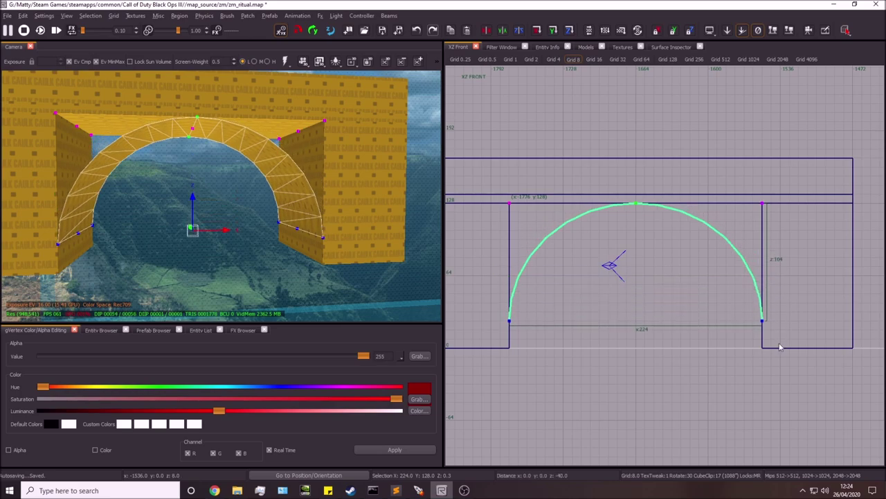
key("ctrl+z")
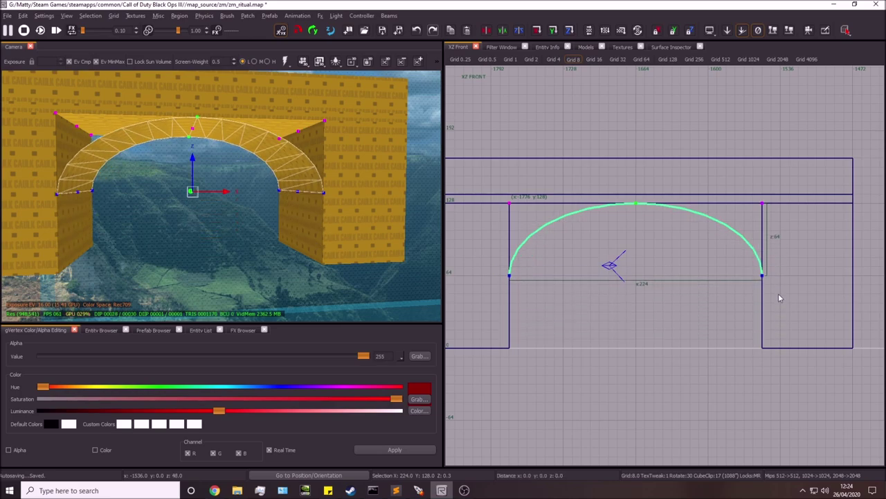
- Fly the camera face-on to the arch and reselect the arch patch
key("Escape")
right_click_drag(259, 176, 270, 184)
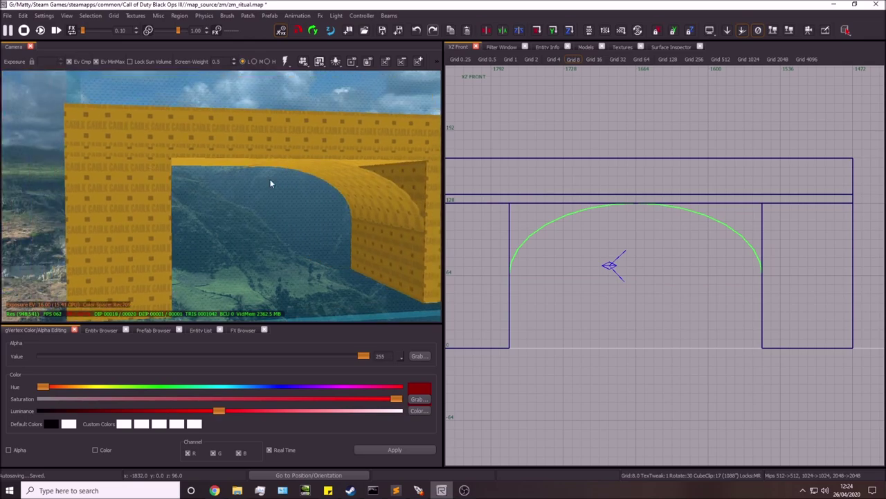
right_click_drag(359, 188, 340, 182)
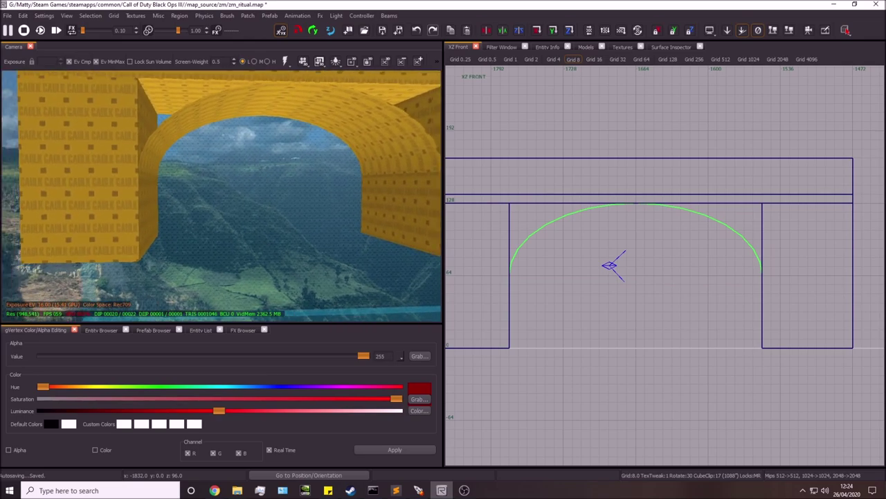
left_click(341, 183)
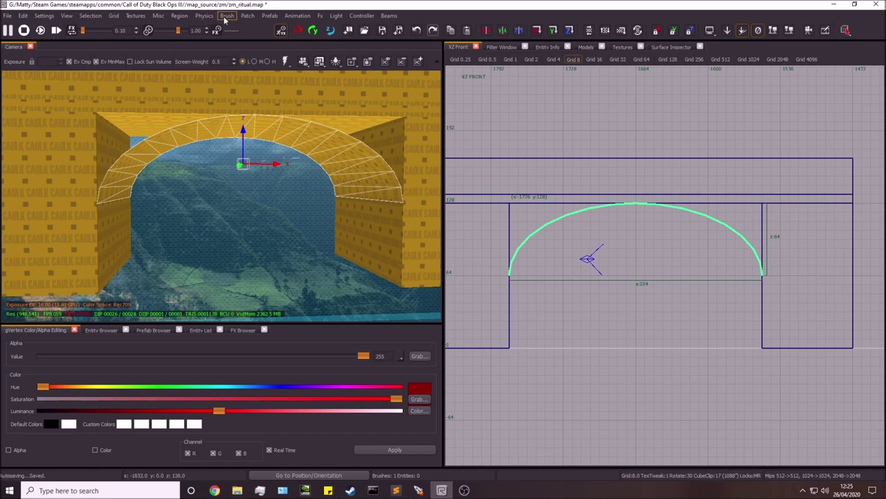
- Cap the arch patch with an Inverted Bevel cap
left_click(247, 15)
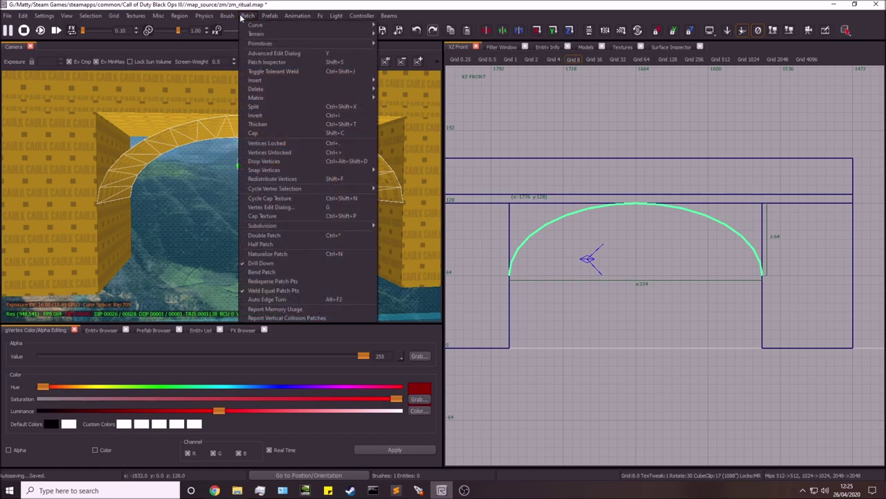
left_click(254, 135)
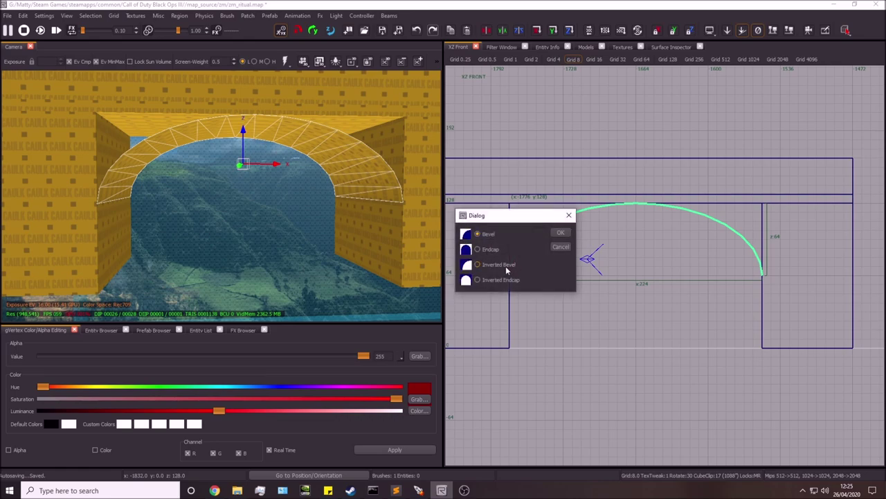
left_click(560, 233)
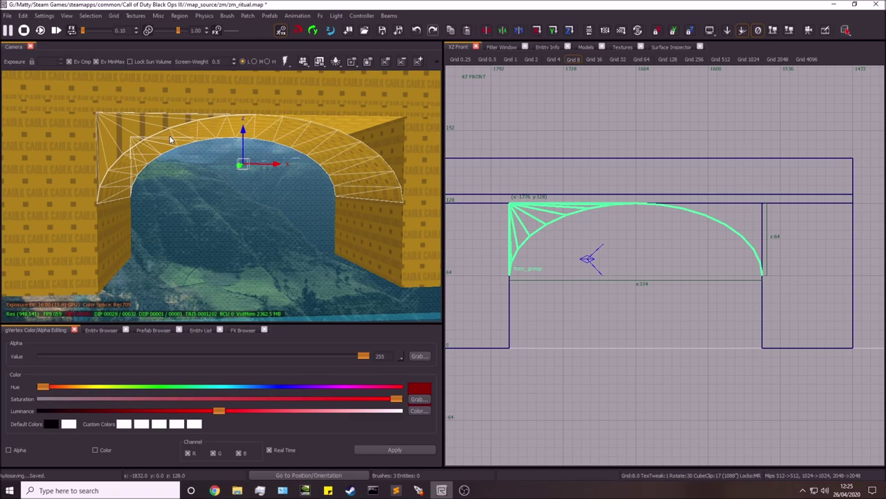
- Rotate, mirror and move the left corner cap into the arch's top-right corner
key("Escape")
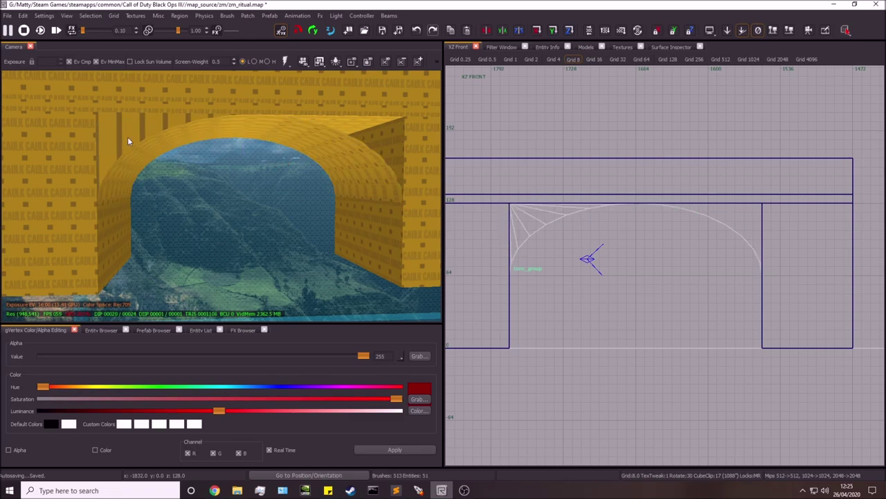
left_click(128, 136, "shift")
right_click_drag(127, 136, 235, 164)
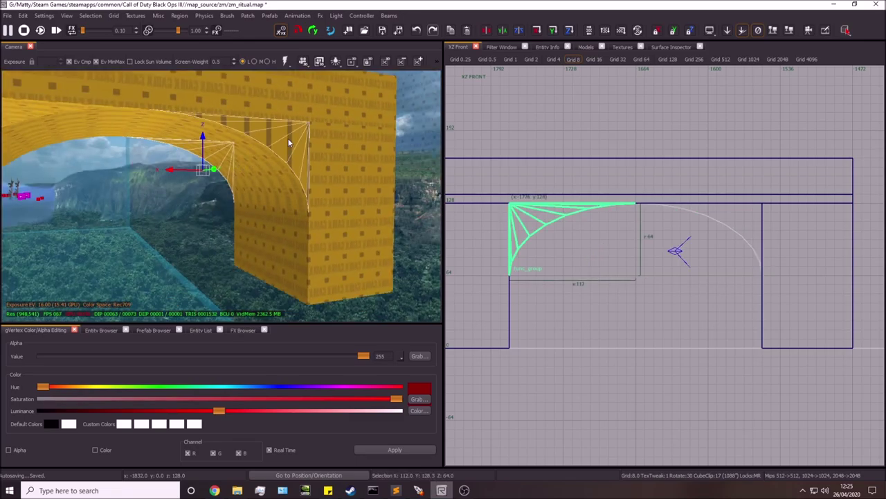
left_click(589, 32)
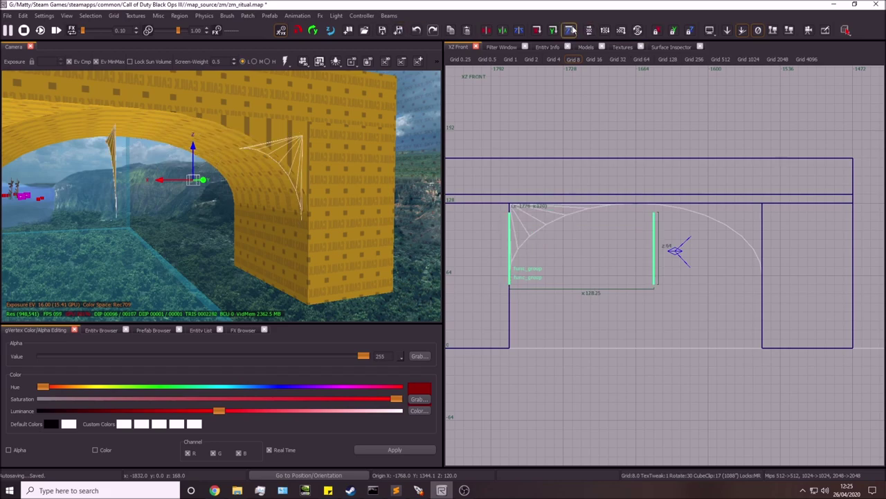
left_click(589, 31)
left_click_drag(595, 221, 711, 221)
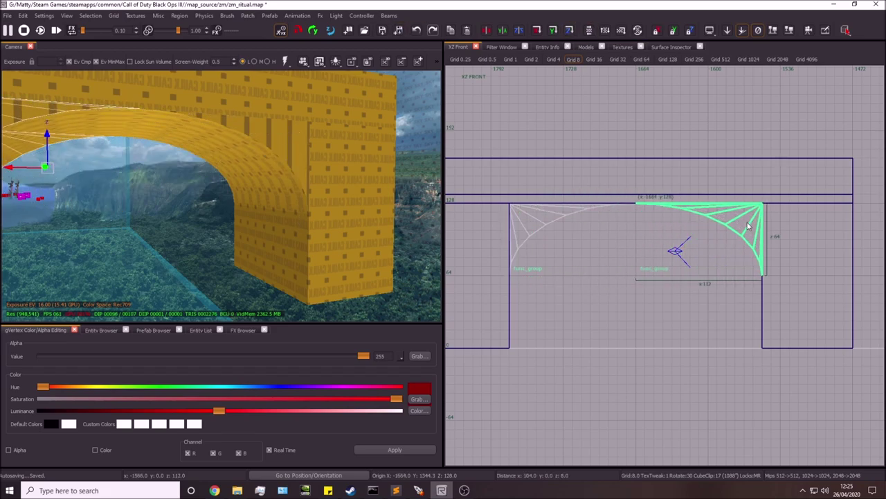
key("ctrl+Tab")
key("ctrl+Tab")
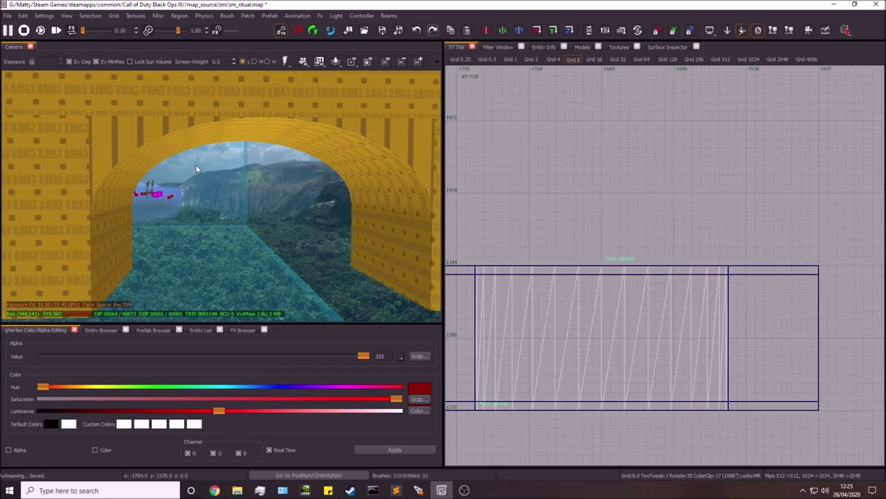
right_click_drag(222, 196, 259, 161)
left_click(180, 156, "shift")
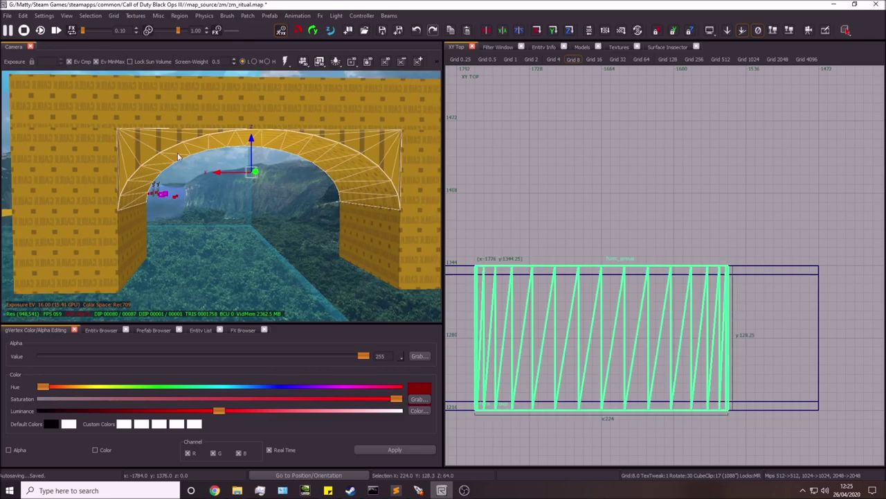
- Select both pillars, the deck beam and the inner pillar brushes, and apply the white brick texture
mouse_move(177, 153)
right_mouse_down()
mouse_move(298, 136)
mouse_move(103, 152)
mouse_move(153, 137)
mouse_move(323, 160)
right_mouse_up()
key("Escape")
left_click(117, 154, "shift")
left_click(349, 149, "shift")
left_click(358, 124, "shift")
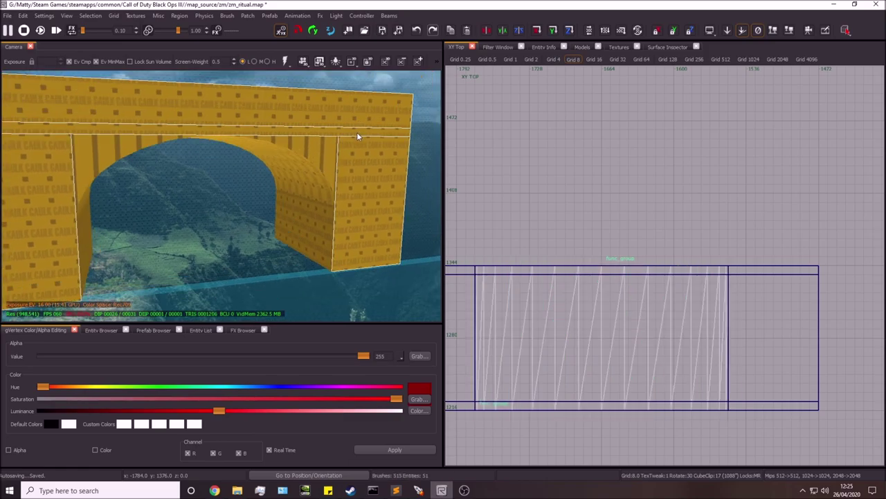
right_click_drag(356, 131, 326, 178)
right_click_drag(4, 154, 104, 154)
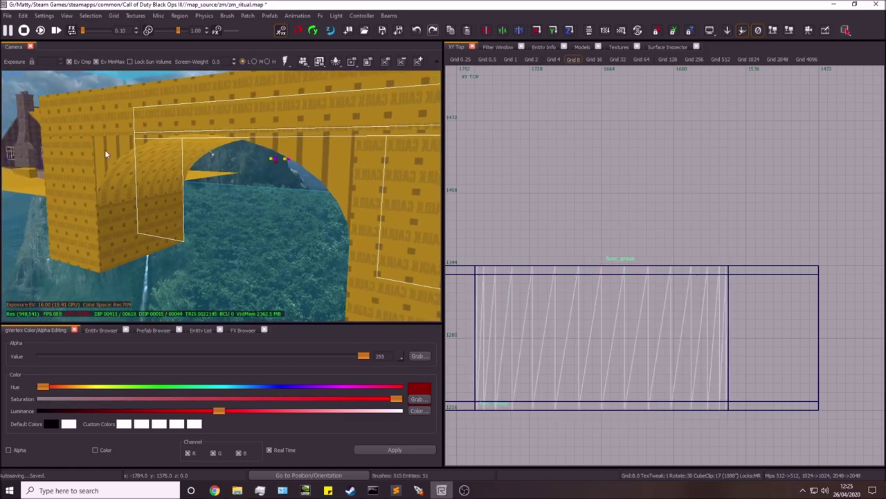
left_click(77, 149, "shift")
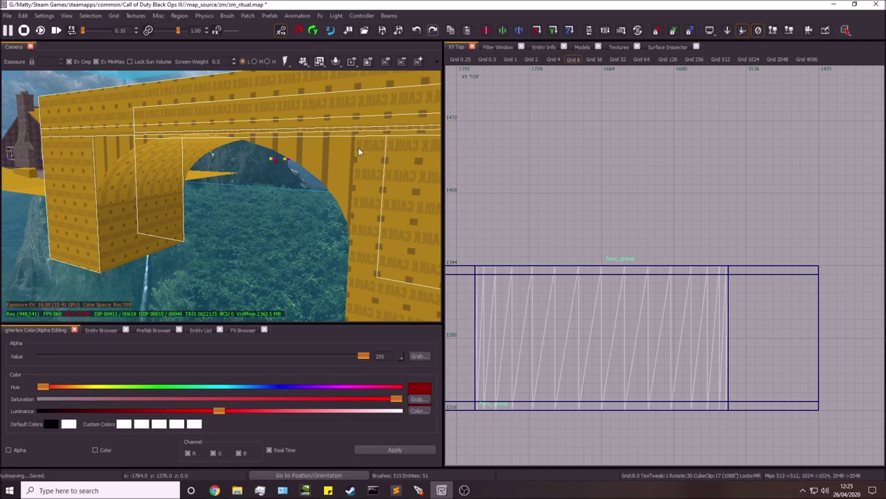
left_click(381, 177, "shift")
mouse_move(390, 109)
right_mouse_down()
mouse_move(430, 111)
mouse_move(262, 187)
right_mouse_up()
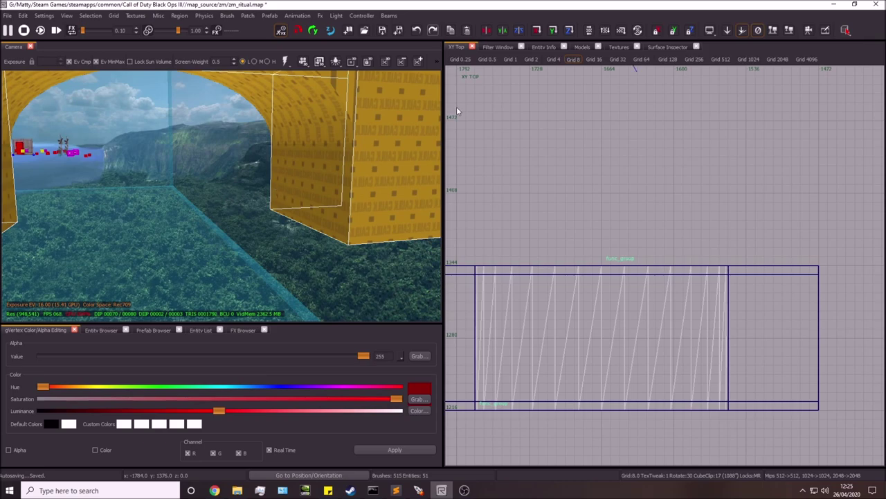
left_click(607, 48)
left_click(503, 146)
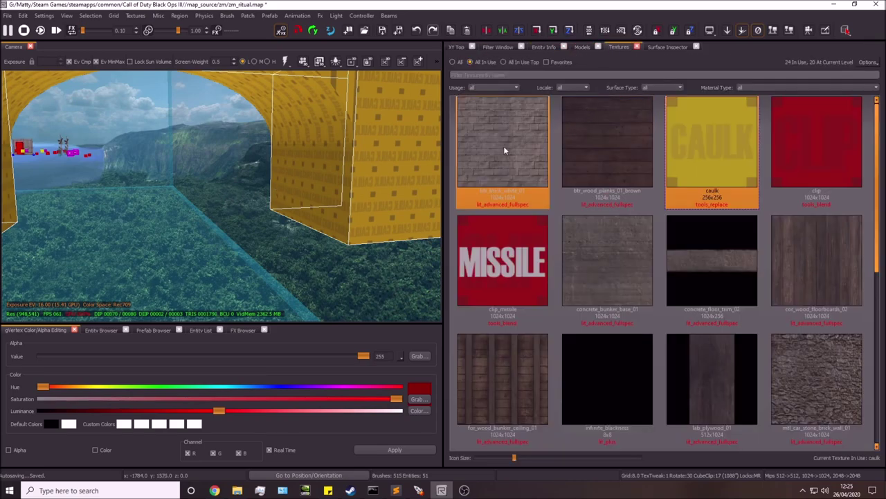
- Select the wall above the arch and the left pillar, and apply mtl_car_stone_brick_wall_01
scroll(269, 198, "down", 3)
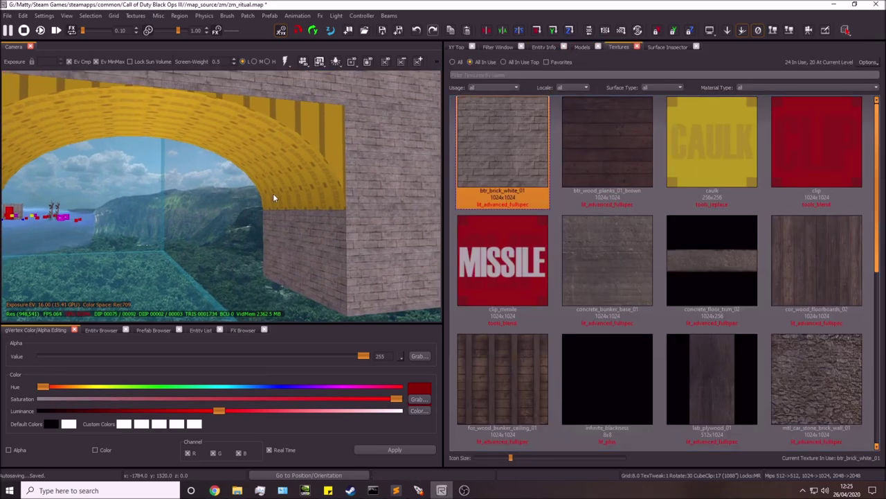
scroll(273, 194, "down", 3)
scroll(352, 145, "down", 1)
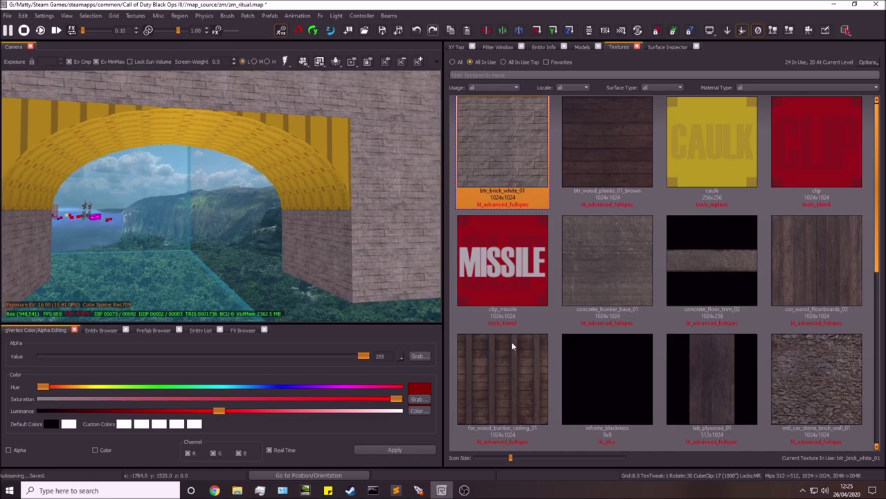
left_click(324, 101, "shift")
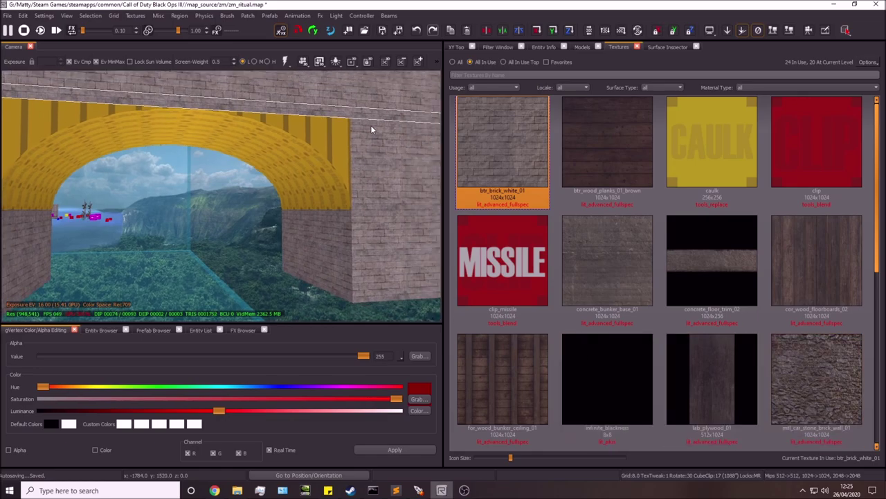
right_click(342, 244)
left_click(125, 189, "shift")
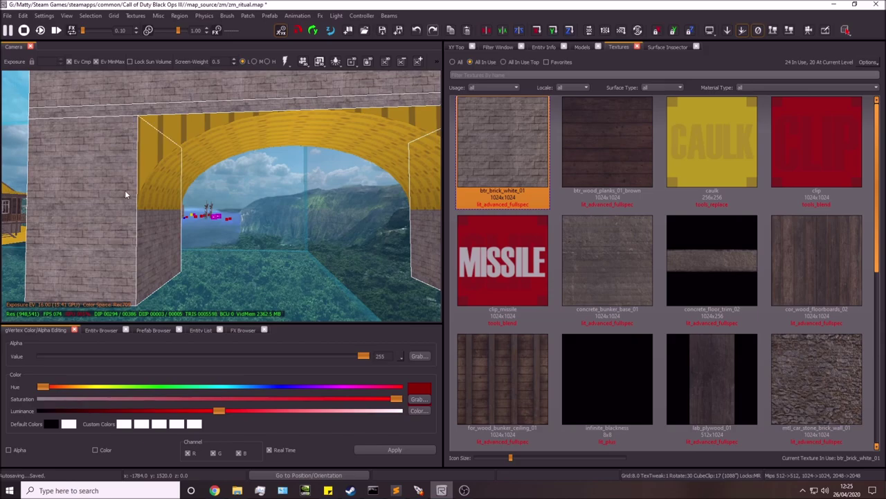
right_click_drag(122, 111, 179, 203)
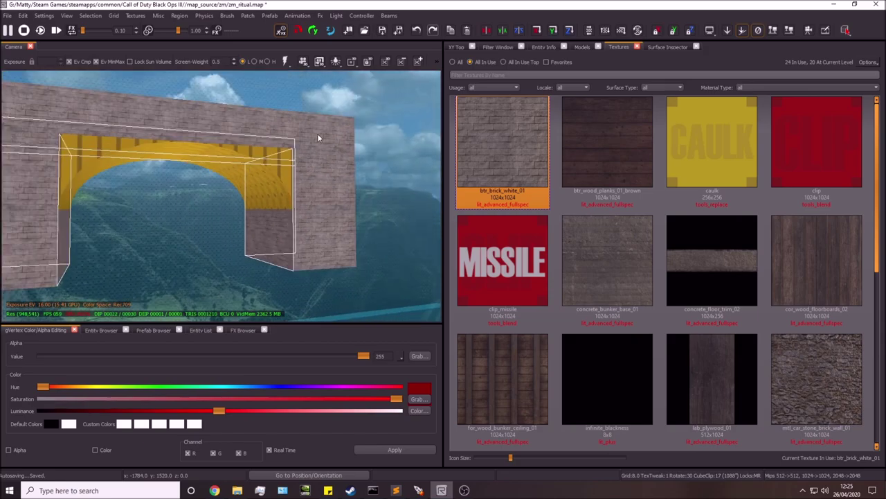
right_click_drag(314, 195, 113, 184)
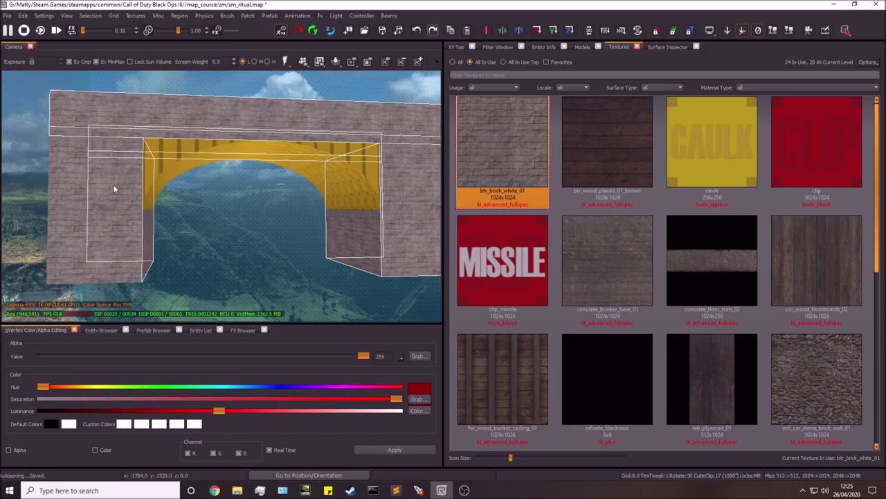
left_click(800, 388)
mouse_move(286, 166)
right_mouse_down()
mouse_move(305, 193)
mouse_move(307, 181)
right_mouse_up()
- Fit the stone texture on the arch underside patch with Natural in the Surface Inspector
left_click(360, 164, "shift")
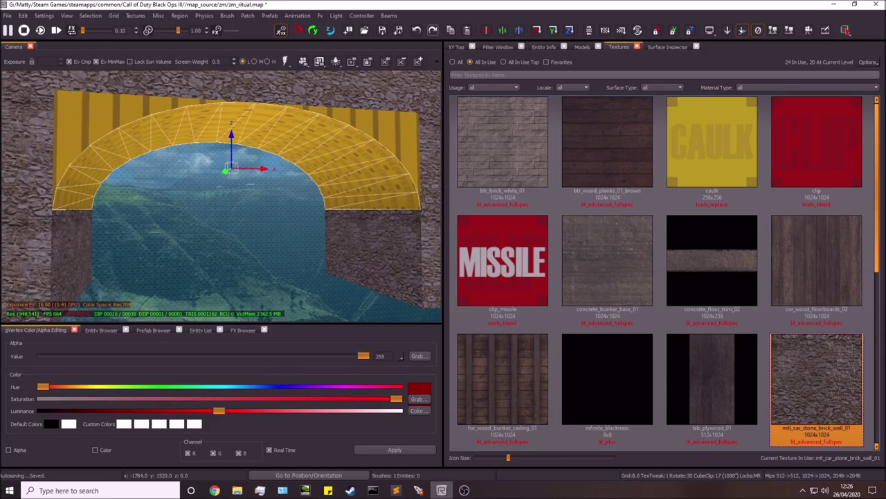
key("Escape")
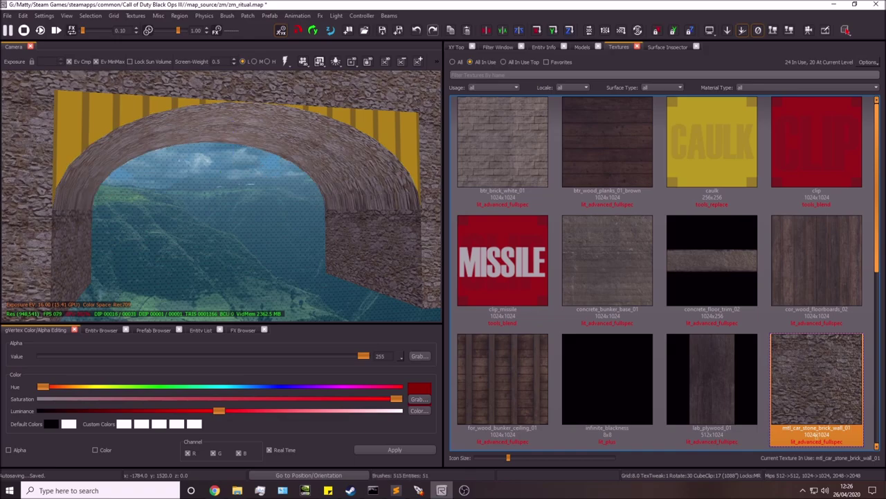
right_click_drag(323, 205, 327, 206)
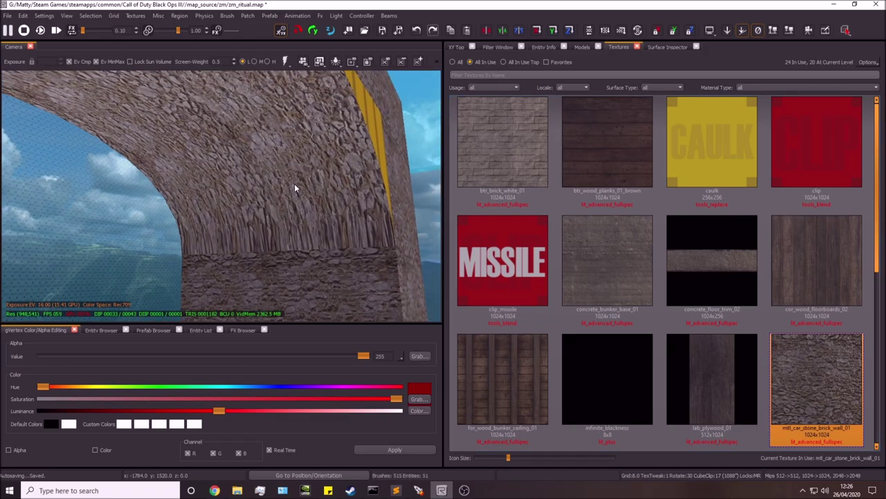
left_click(293, 186)
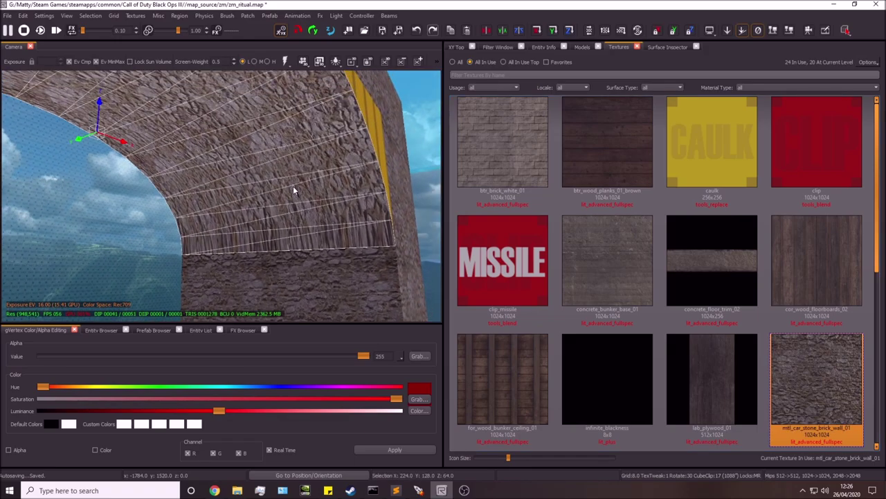
left_click(668, 46)
left_click(564, 181)
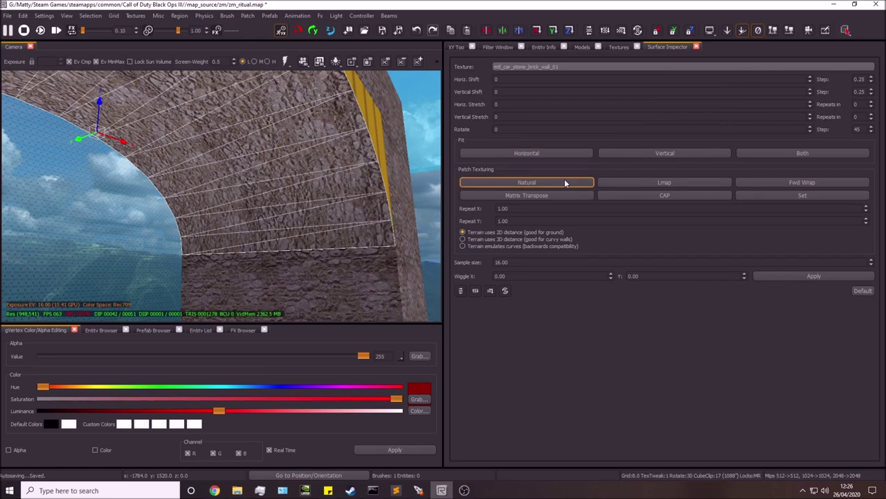
key("Escape")
- Rotate the underside wall patch's texture by 90 degrees
right_click_drag(331, 194, 330, 194)
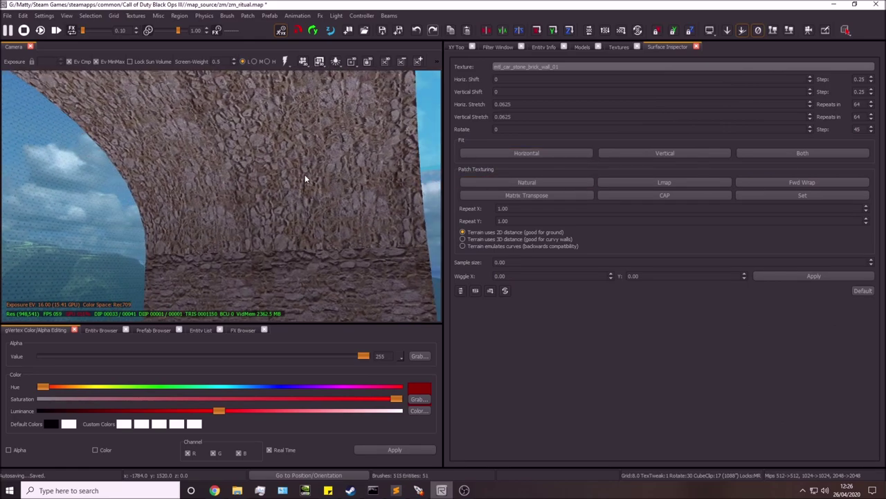
left_click(305, 179, "shift")
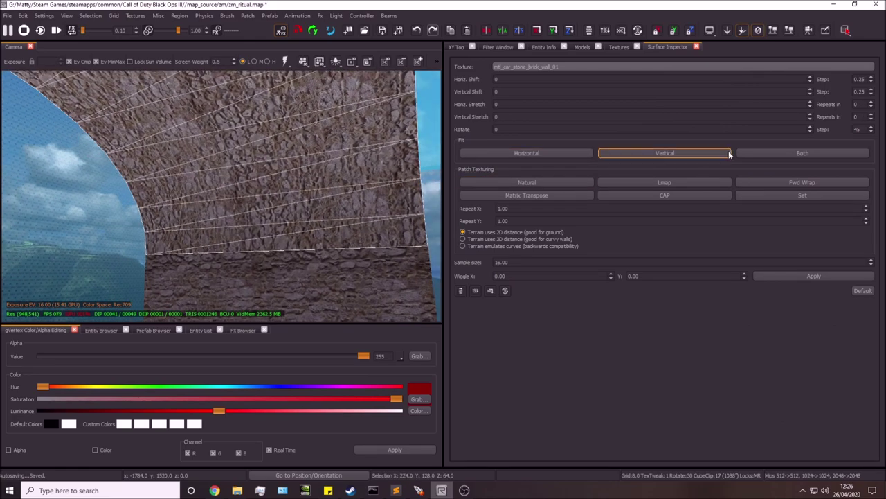
left_click(810, 128)
key("Escape")
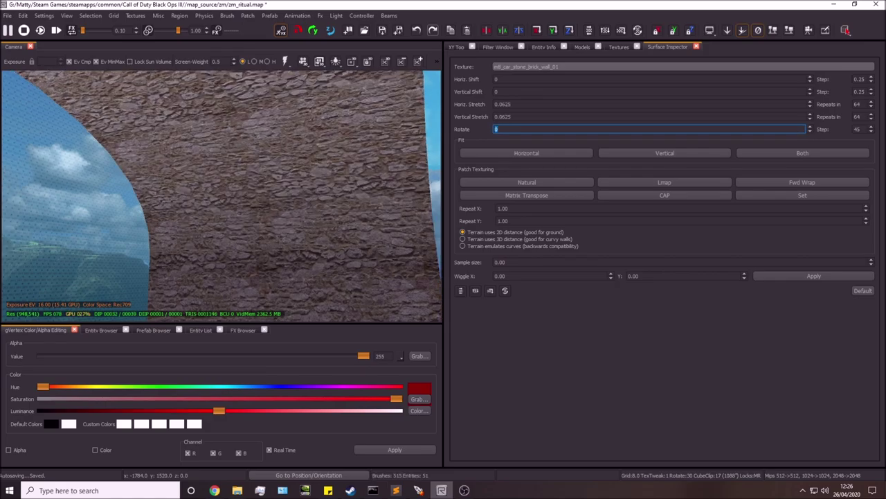
right_click(310, 205)
right_click_drag(310, 205, 325, 187)
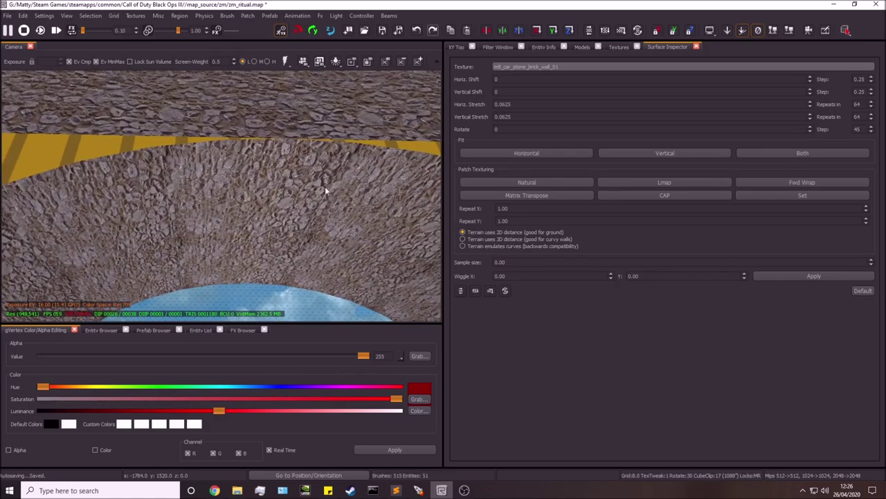
mouse_move(275, 167)
right_mouse_down()
mouse_move(228, 169)
mouse_move(343, 141)
right_mouse_up()
- Apply the stone-brick texture to both caulked outer arch patches
left_click(105, 129)
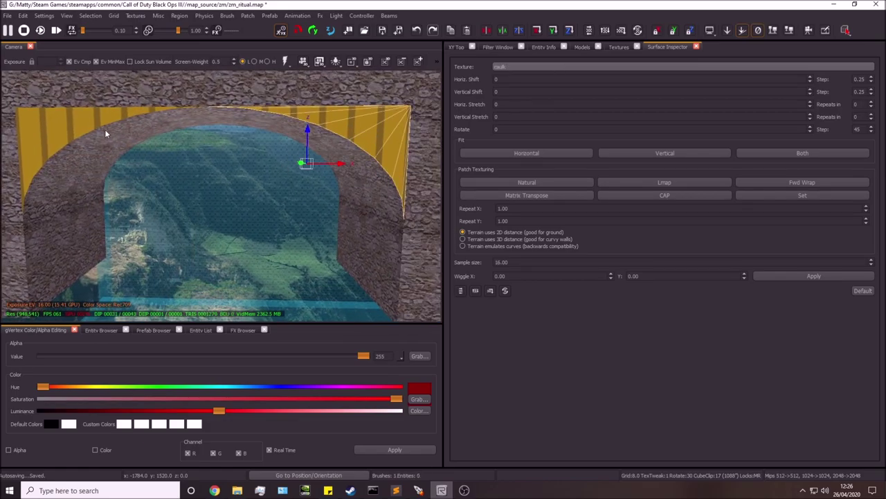
right_click_drag(169, 147, 116, 149)
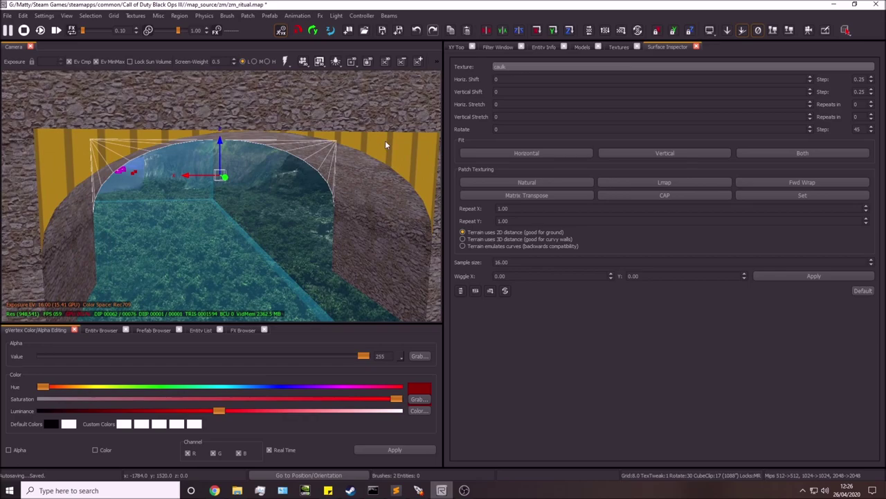
left_click(116, 149)
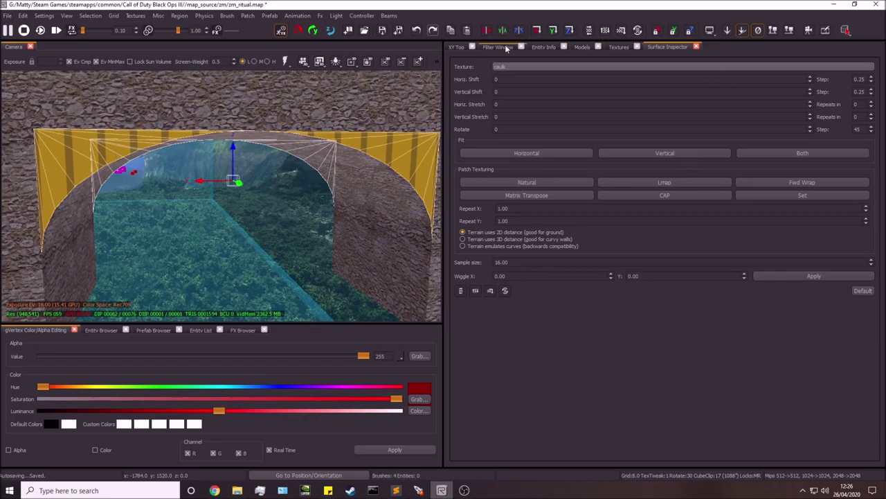
left_click(618, 47)
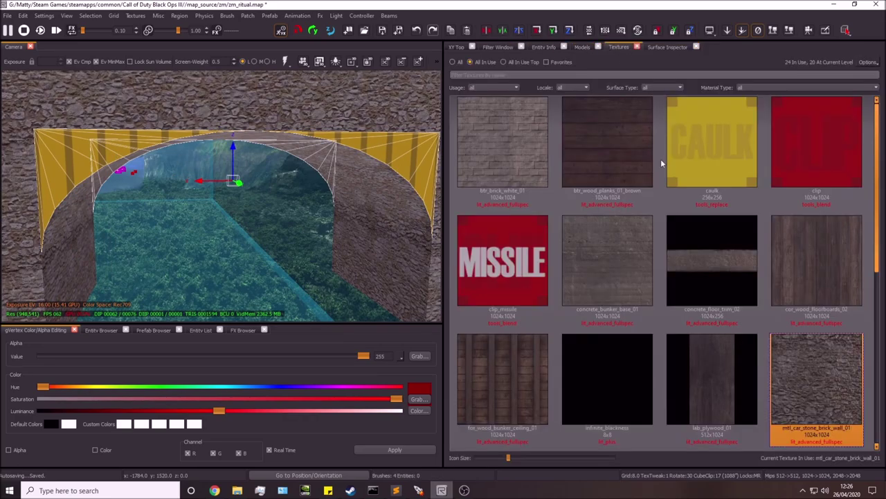
left_click(788, 348)
scroll(298, 186, "up", 2)
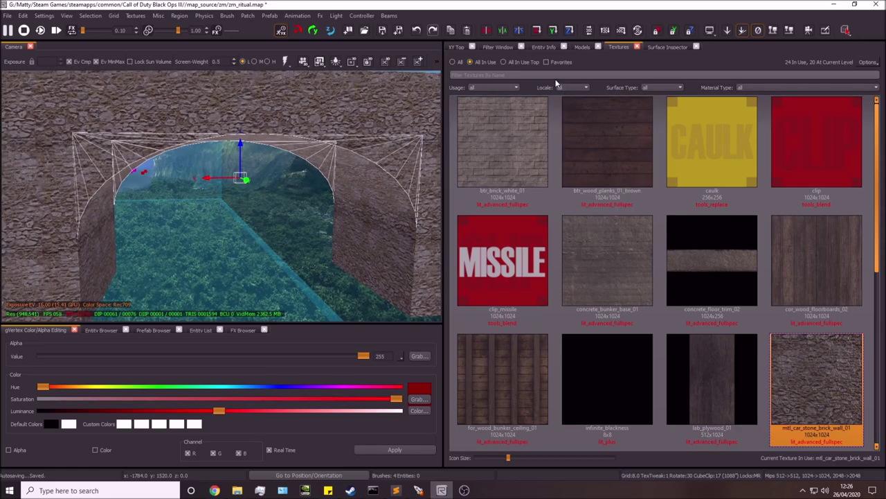
- Align the arch patches' stone-brick texture using Natural and Lmap in the Surface Inspector
left_click(666, 47)
left_click(524, 184)
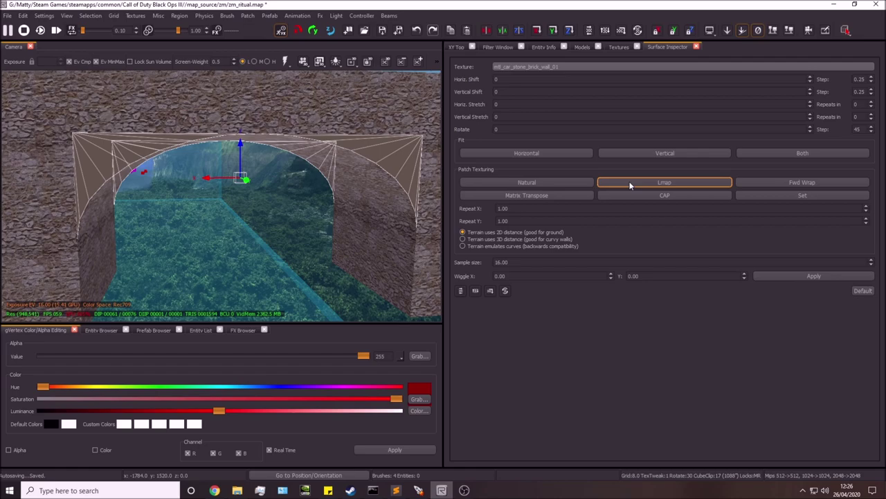
left_click(630, 183)
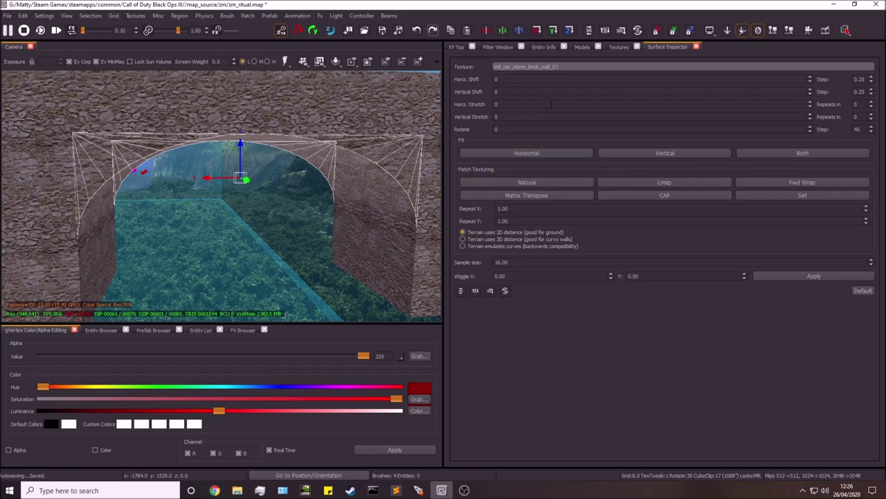
key("Escape")
right_click_drag(273, 150, 273, 151)
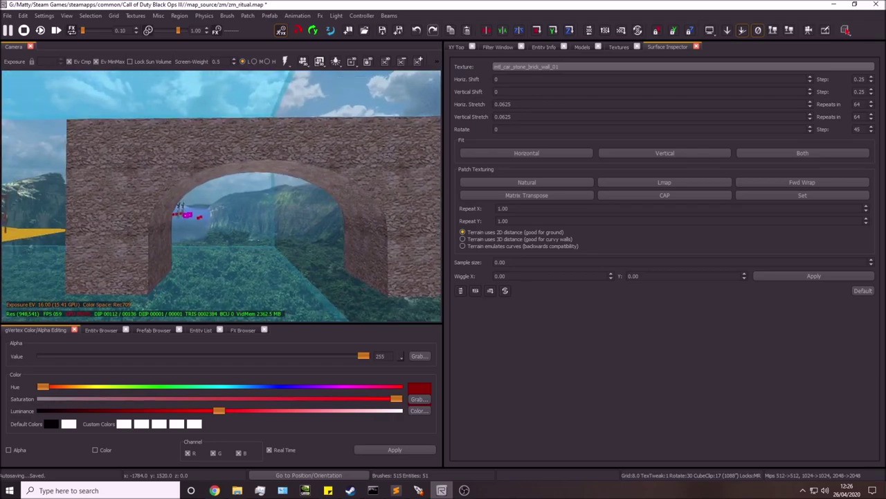
scroll(251, 133, "up", 3)
left_click(251, 133)
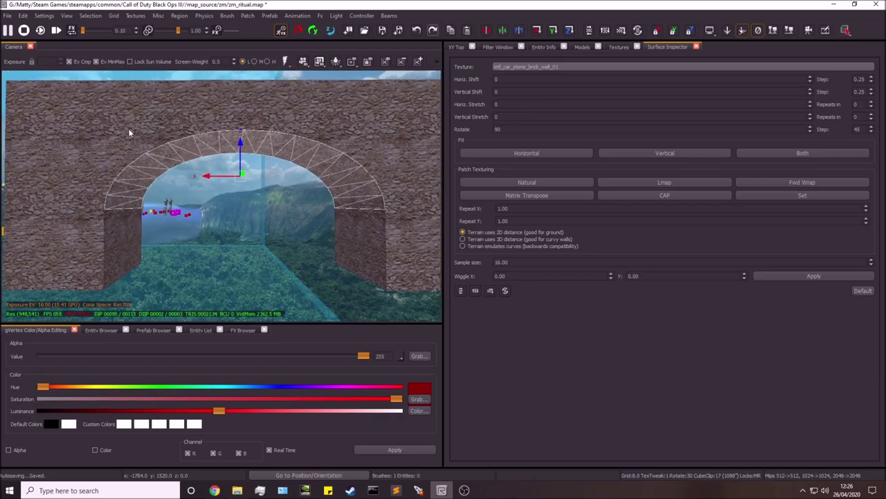
left_click(104, 145)
left_click(281, 135)
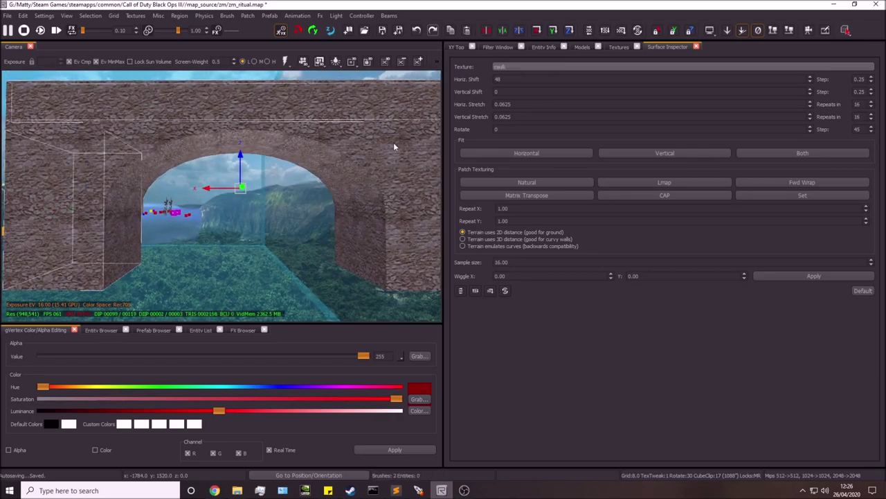
left_click(351, 134)
left_click(335, 165)
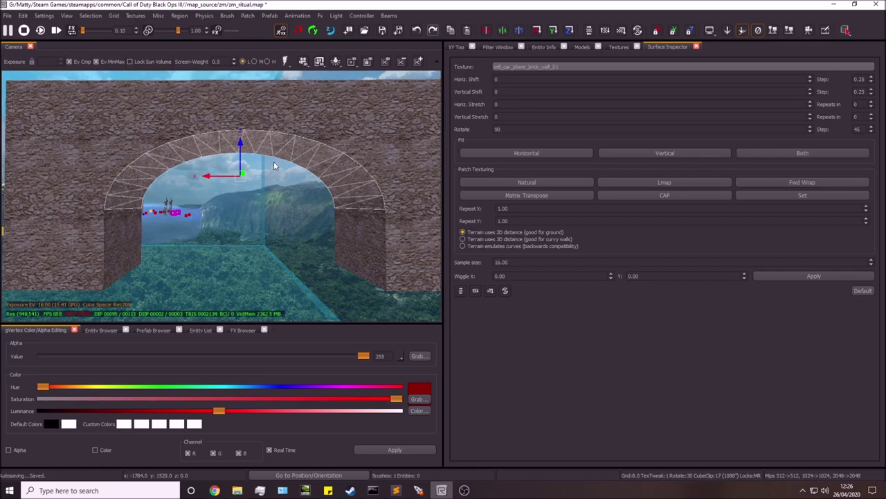
left_click(346, 155)
left_click(350, 144)
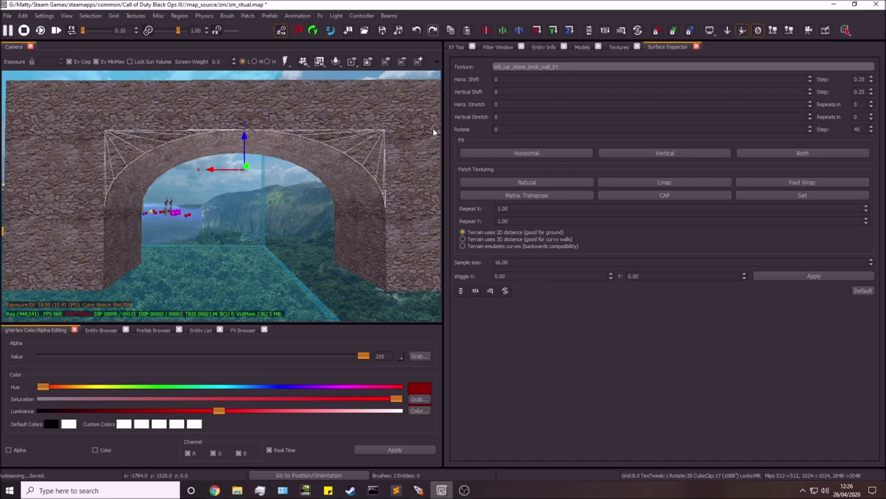
left_click(373, 166)
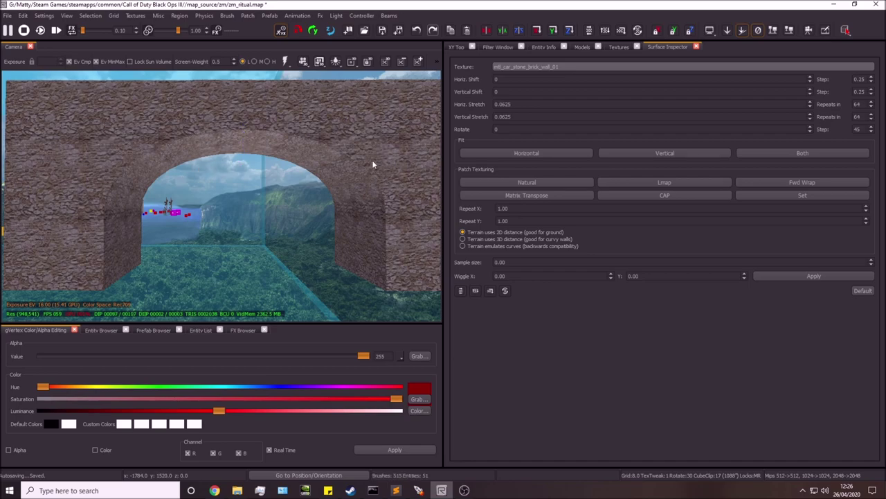